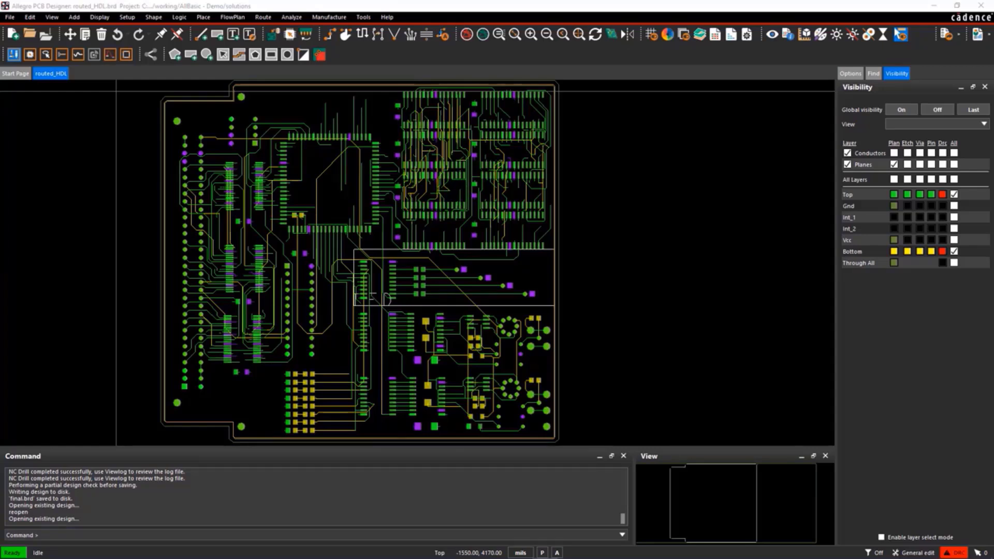
# Open the Artwork Control Form and review the general output parameters before returning to the film list
pyautogui.click(330, 18)
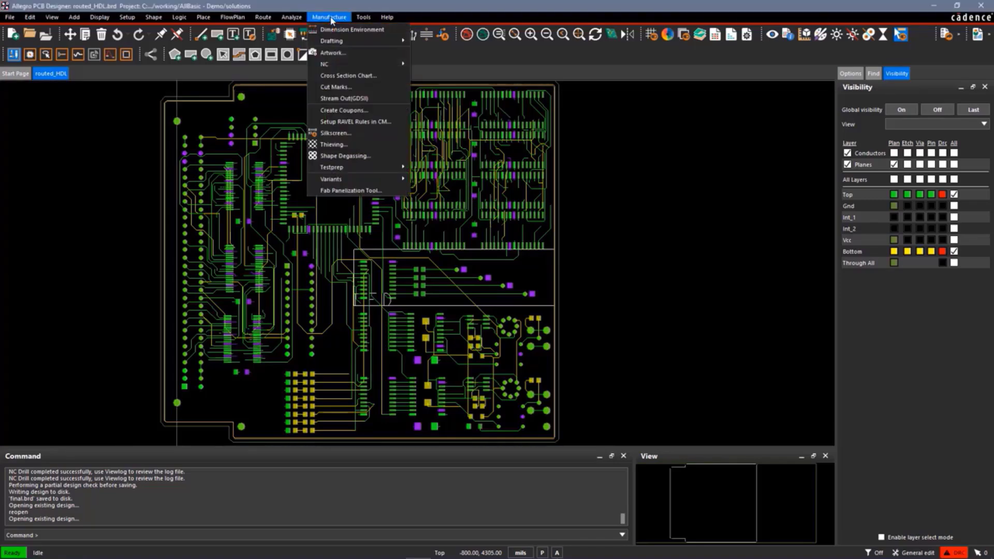
pyautogui.click(337, 52)
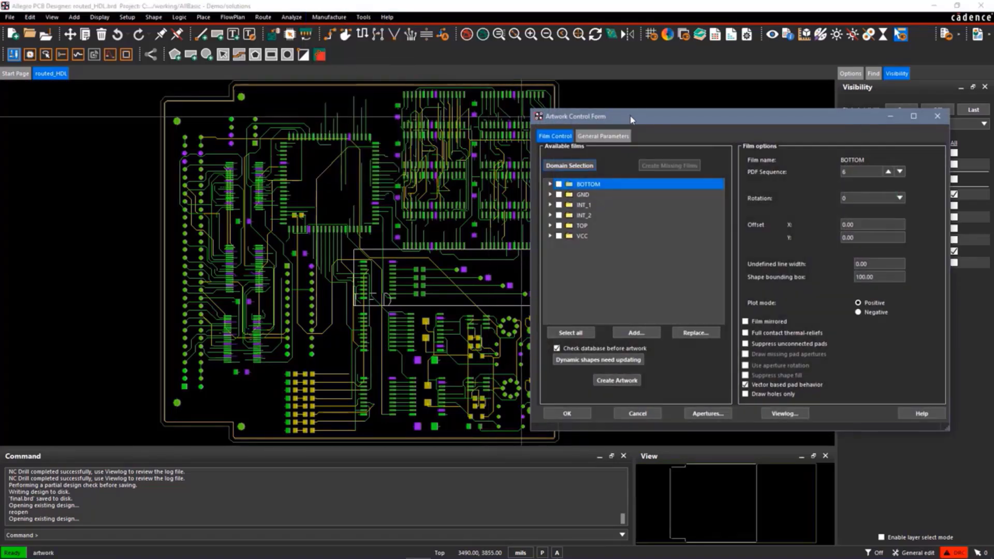
pyautogui.moveTo(631, 119); pyautogui.dragTo(524, 82)
pyautogui.click(501, 99)
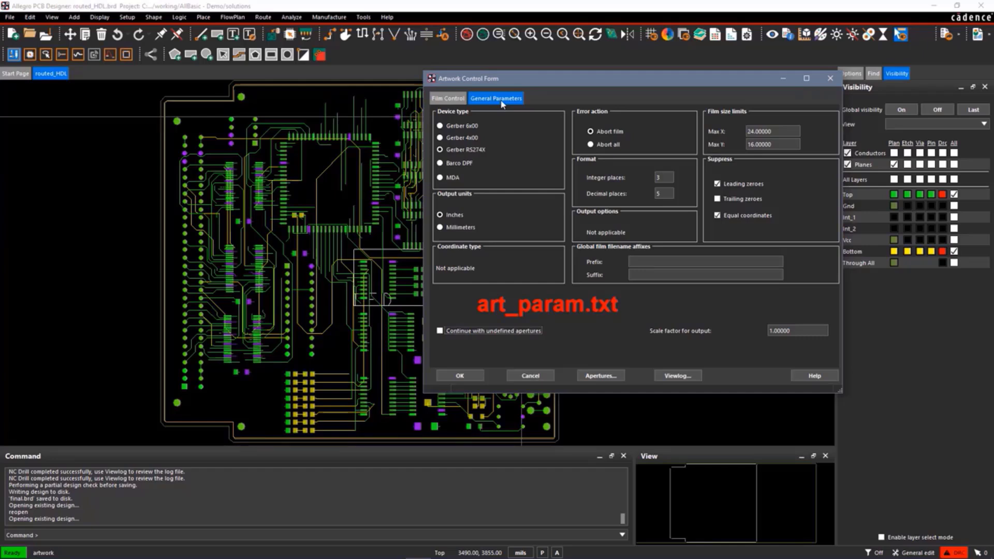
pyautogui.click(449, 99)
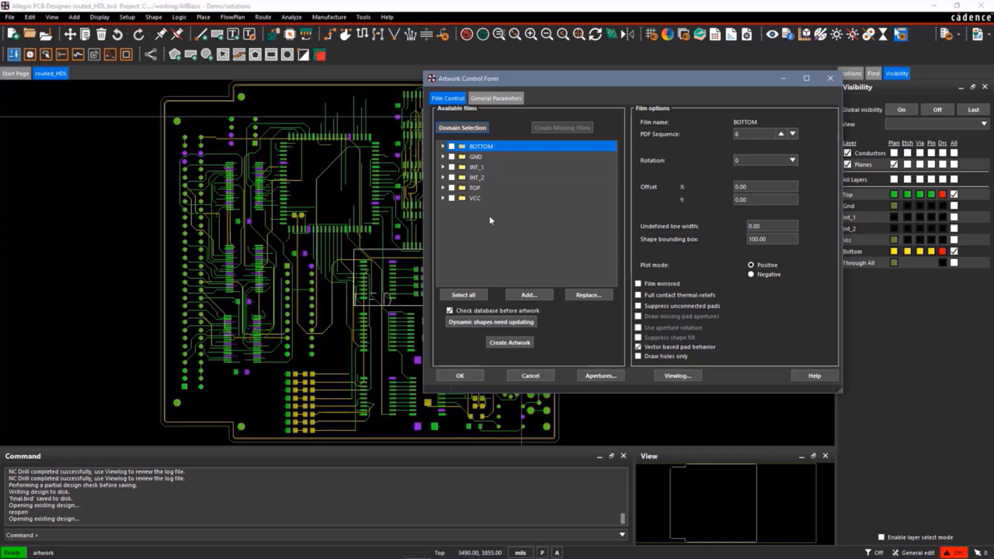
# Add the BOARD GEOMETRY/DESIGN_OUTLINE subclass to the TOP film
pyautogui.click(443, 188)
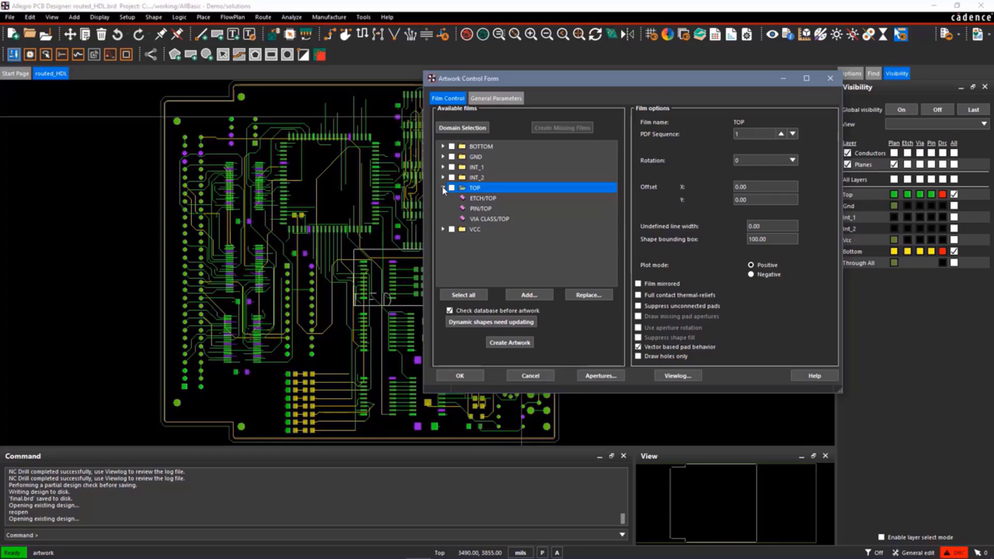
pyautogui.click(481, 200)
pyautogui.rightClick(482, 201)
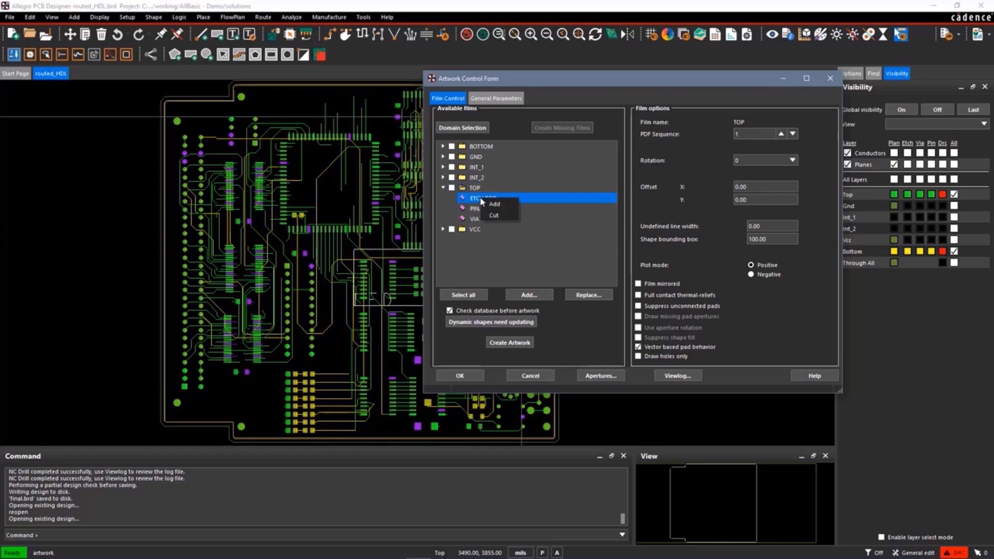
pyautogui.click(492, 208)
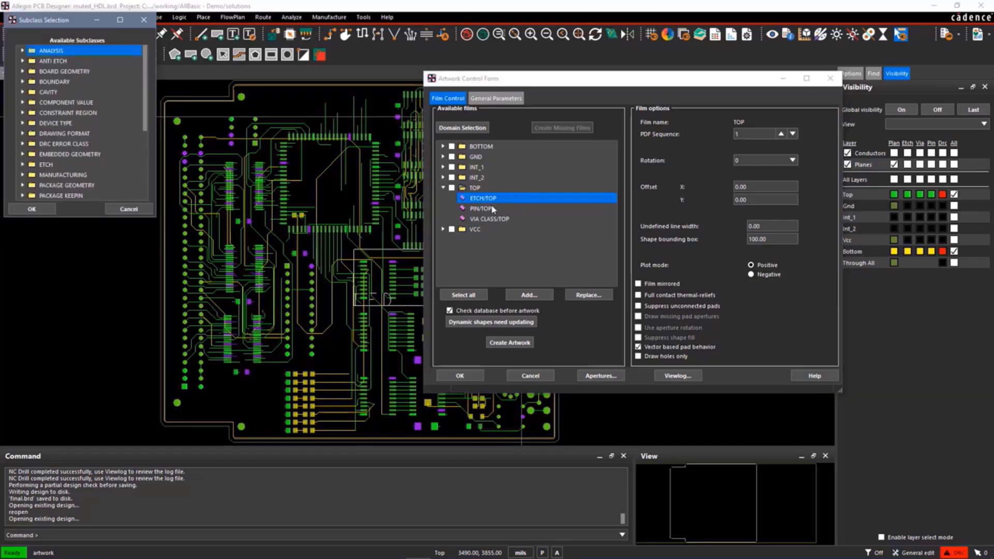
pyautogui.click(23, 72)
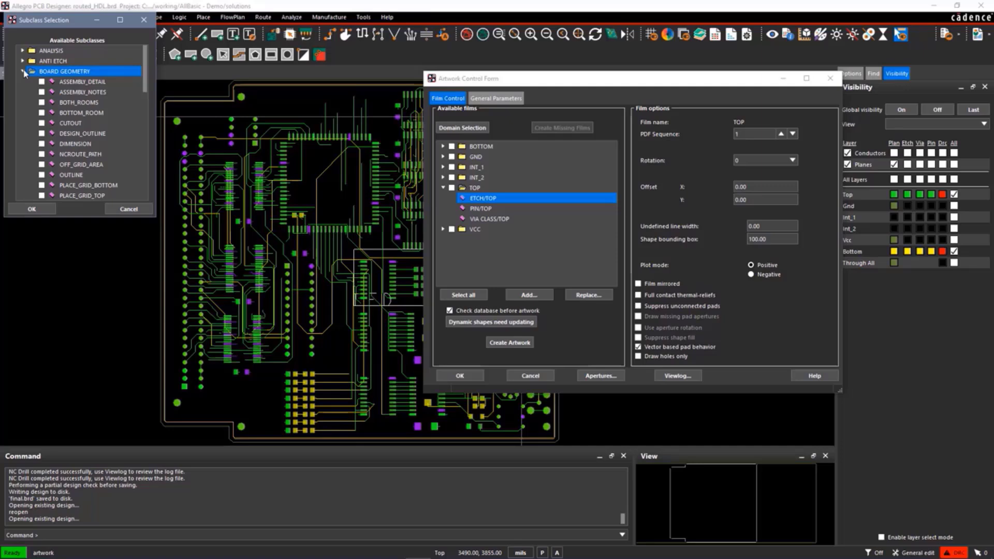
pyautogui.click(42, 133)
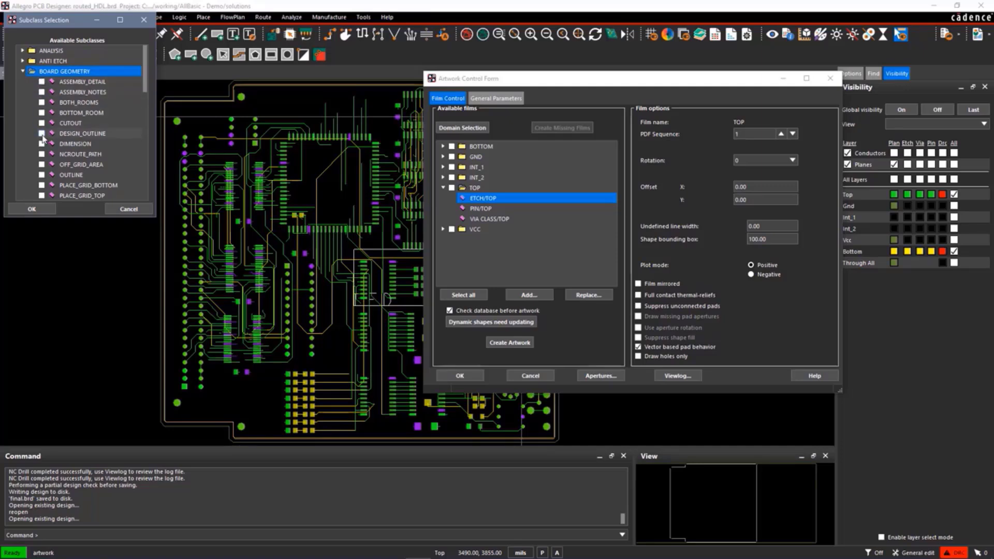
pyautogui.click(28, 209)
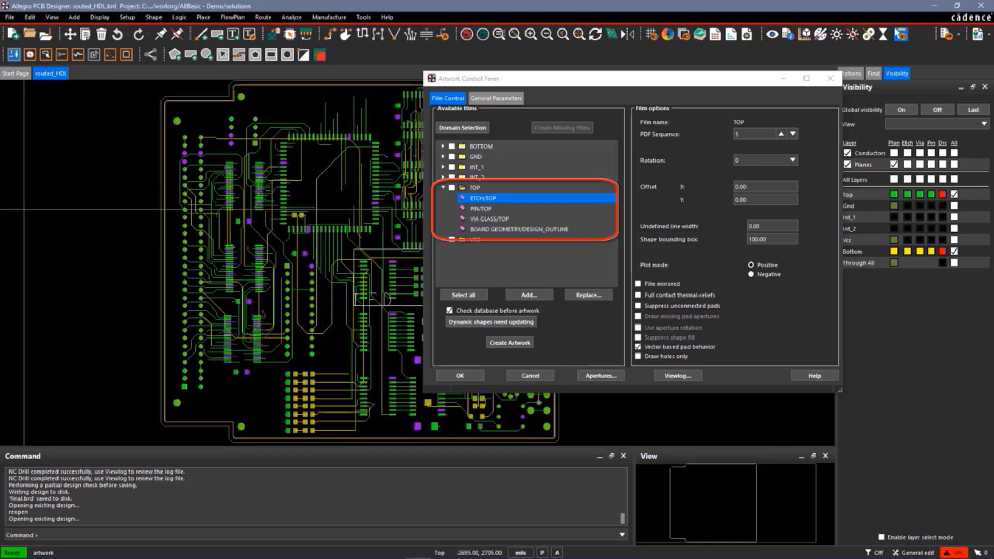
# Show only the TOP film's layers on the board using Display for Visibility
pyautogui.click(538, 80)
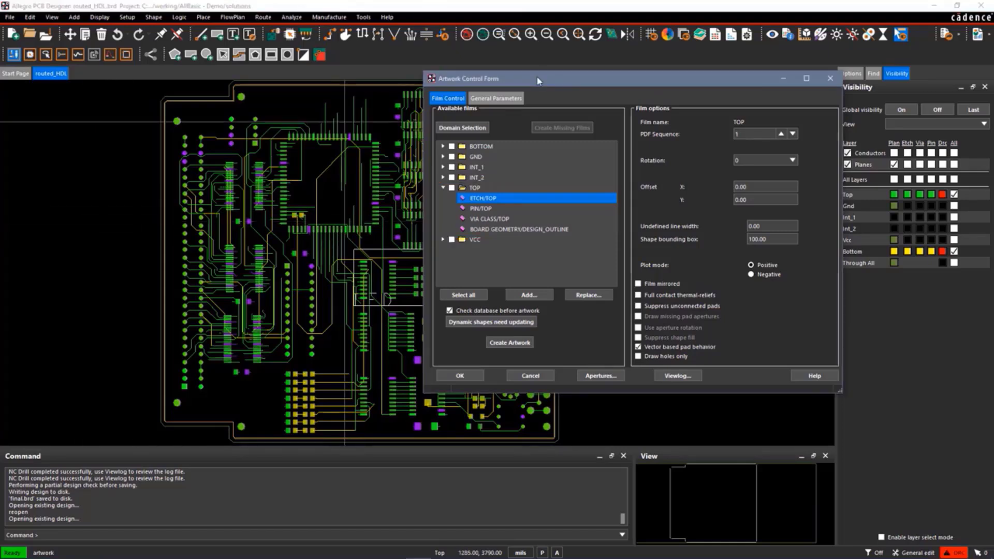
pyautogui.rightClick(475, 200)
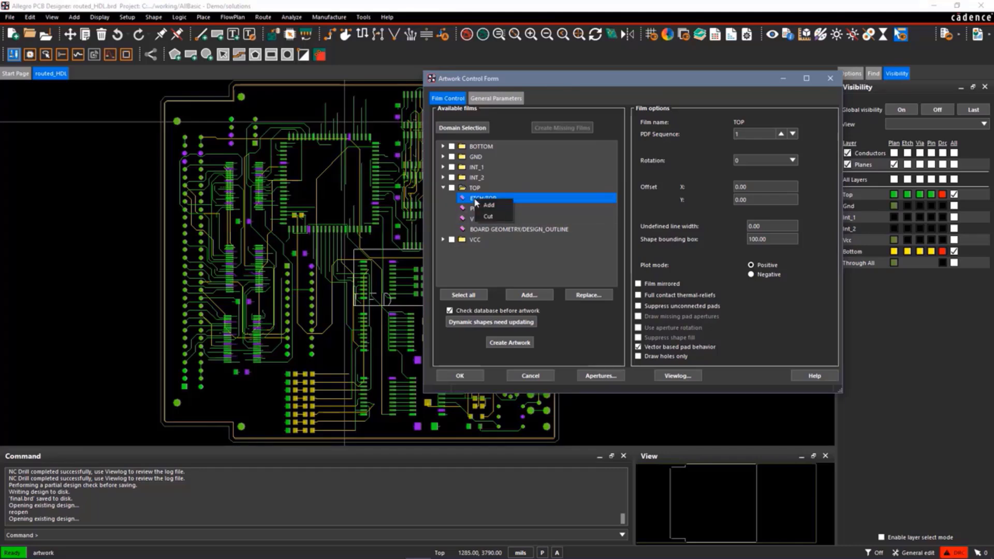
pyautogui.click(477, 189)
pyautogui.rightClick(477, 189)
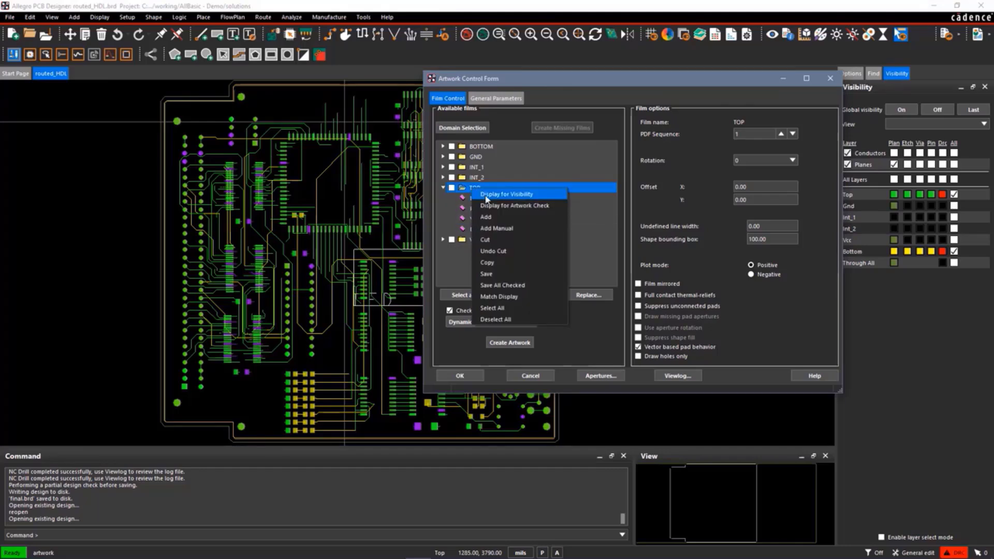
pyautogui.click(486, 199)
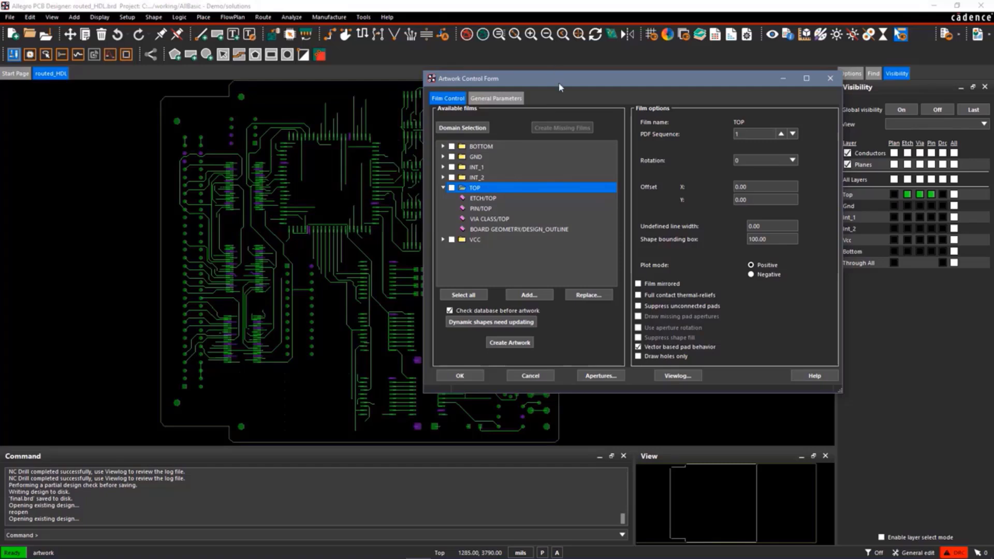
pyautogui.moveTo(561, 86); pyautogui.dragTo(599, 111)
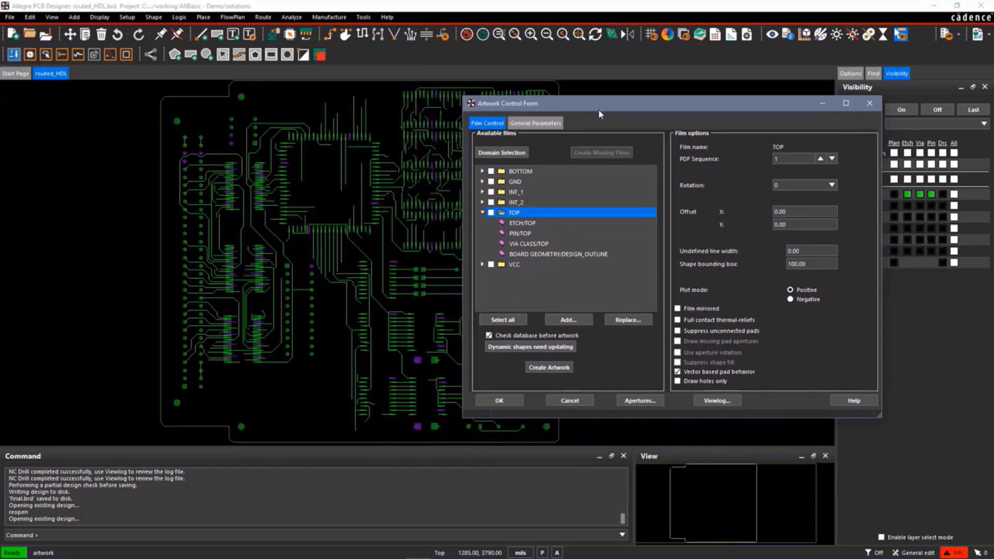
pyautogui.click(482, 213)
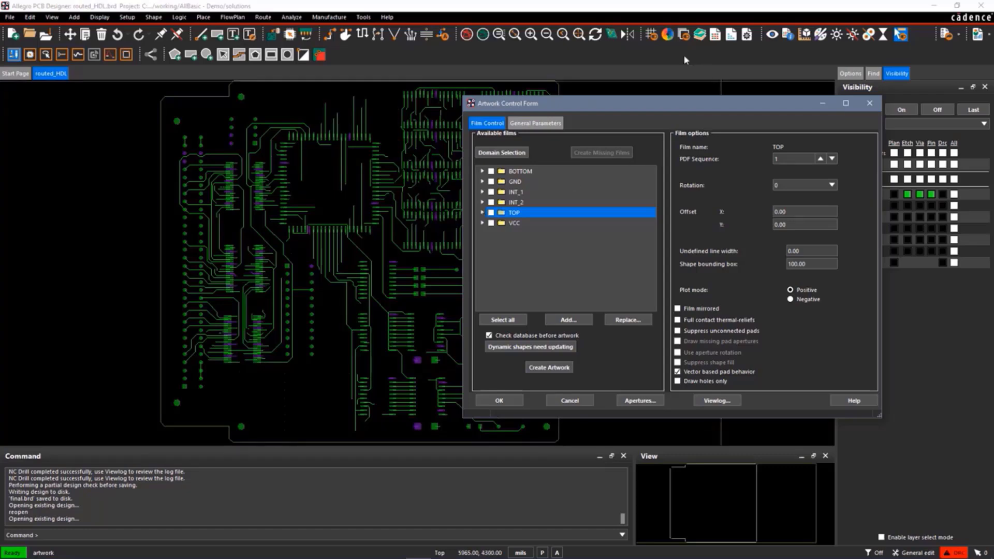
# Turn off all layers in the Color Dialog and make Soldermask_Top visible for pins and vias
pyautogui.click(667, 35)
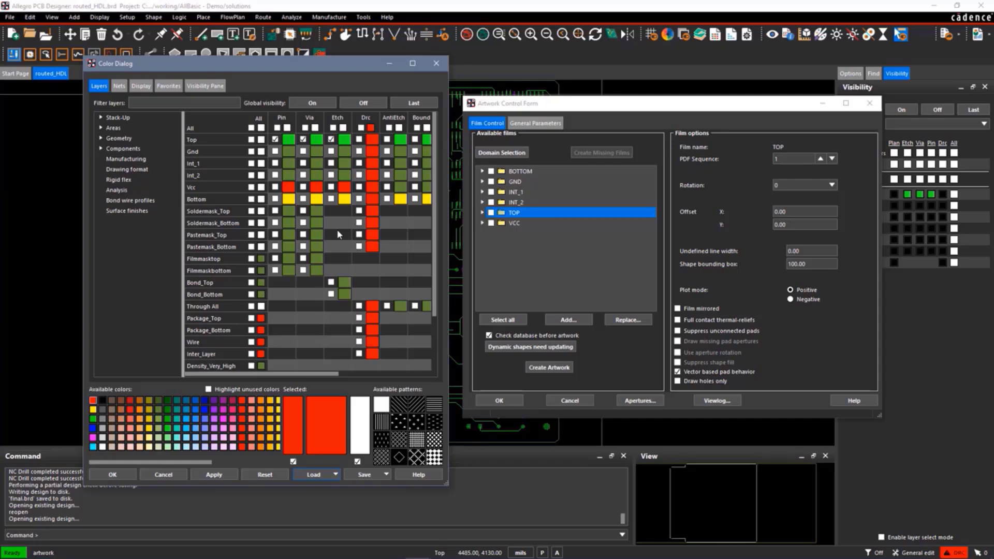
pyautogui.click(357, 106)
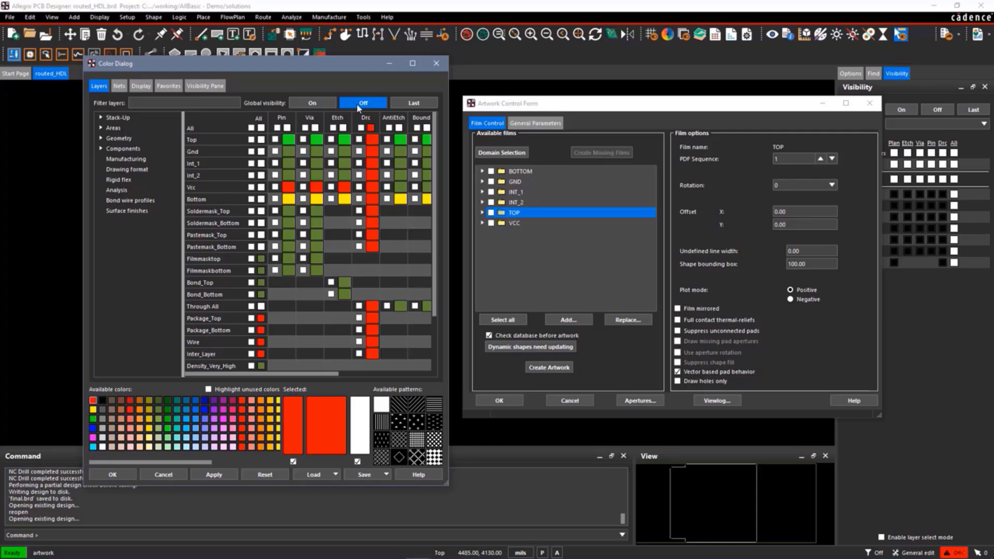
pyautogui.click(276, 211)
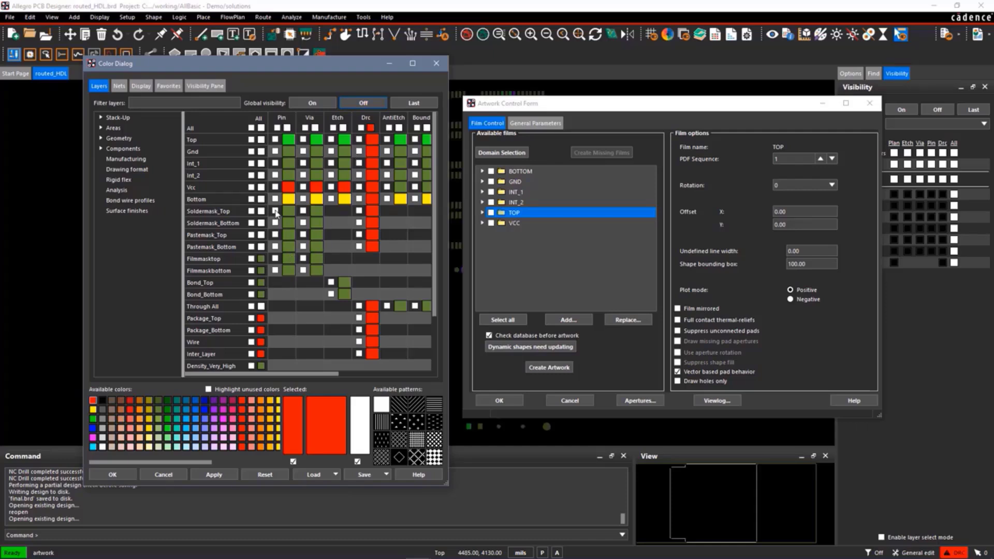
pyautogui.click(276, 211)
# Make Soldermask_Top visible for both package geometry and board geometry, and apply the change
pyautogui.click(121, 138)
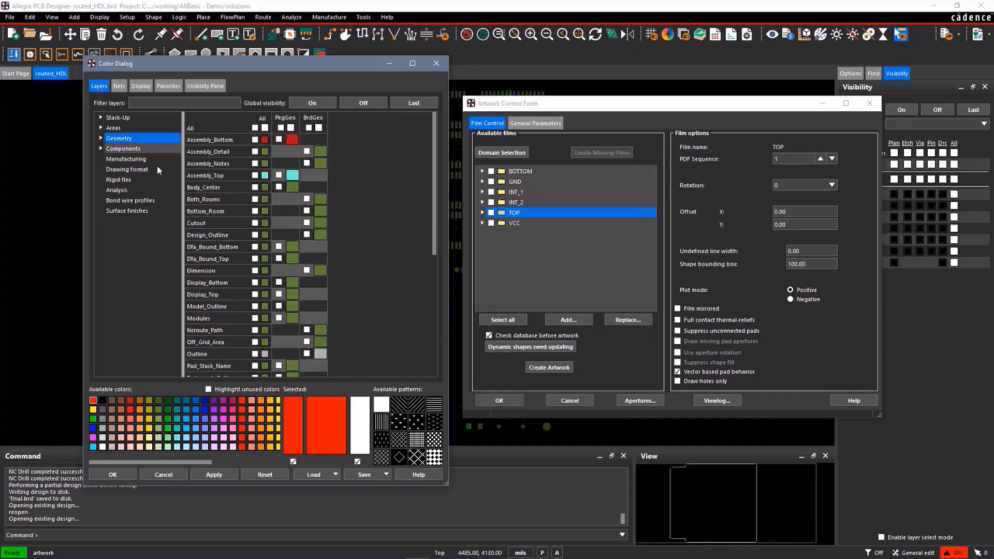
pyautogui.scroll(-5, 387, 242)
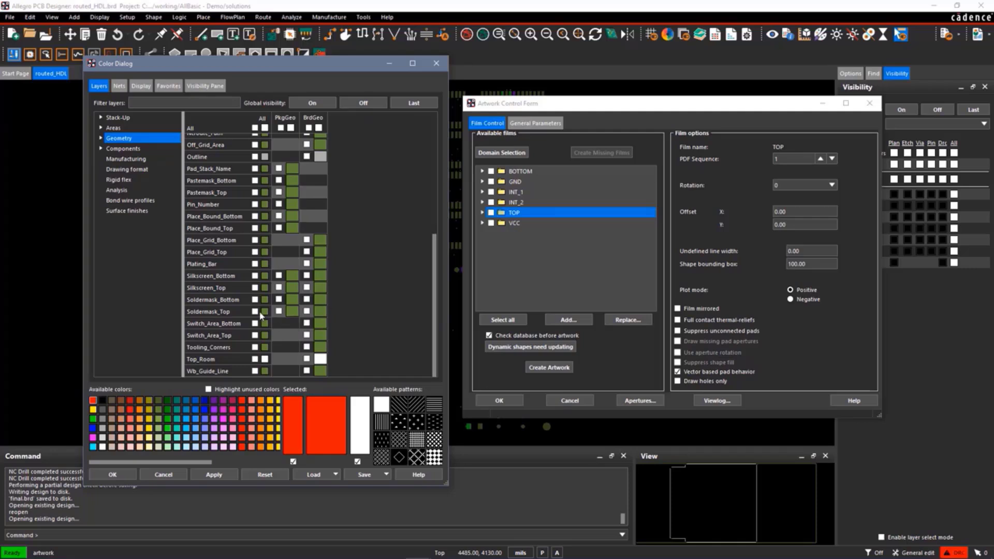
pyautogui.click(278, 311)
pyautogui.moveTo(290, 63); pyautogui.dragTo(665, 102)
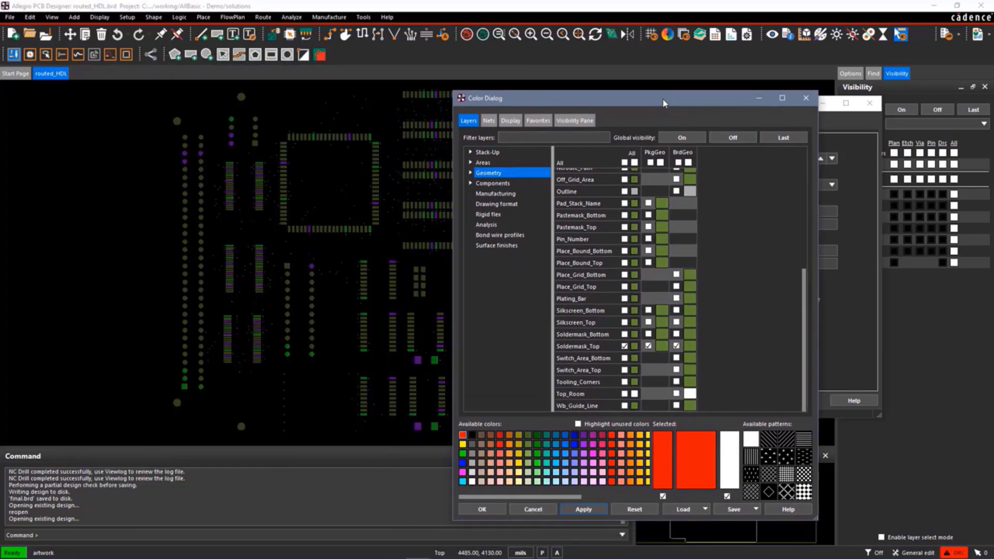
pyautogui.moveTo(665, 102); pyautogui.dragTo(270, 51)
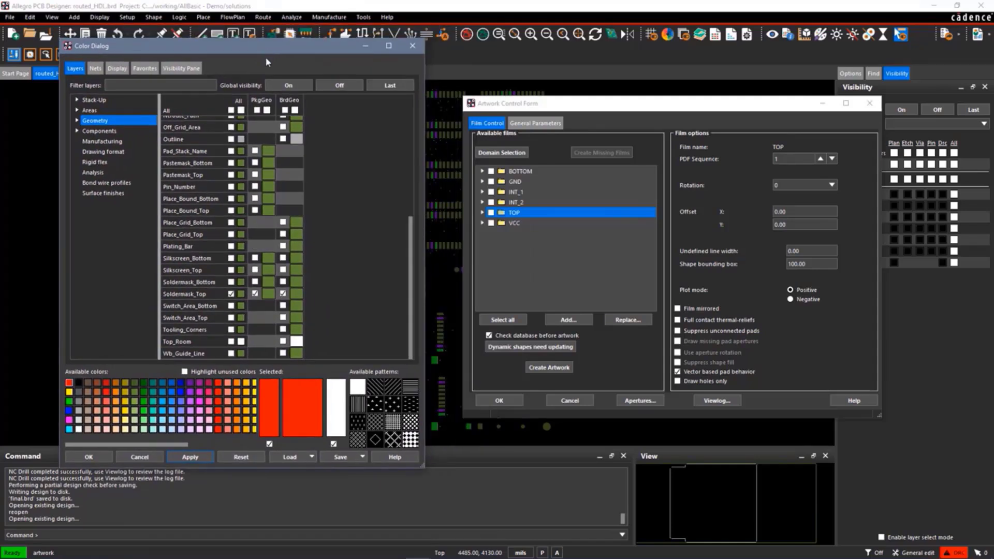
# Add a film named TMASK from the displayed layers and check which subclasses it contains
pyautogui.click(528, 105)
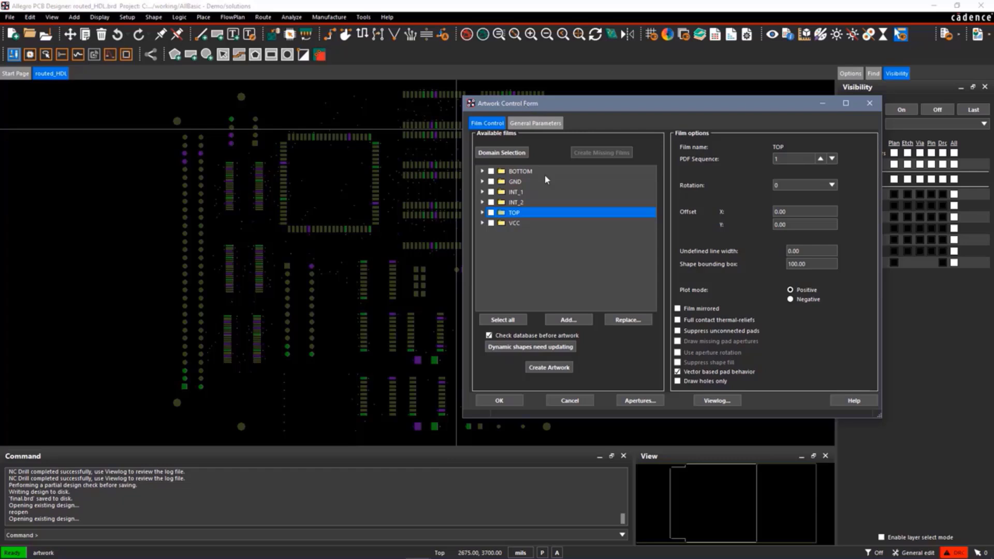
pyautogui.click(511, 224)
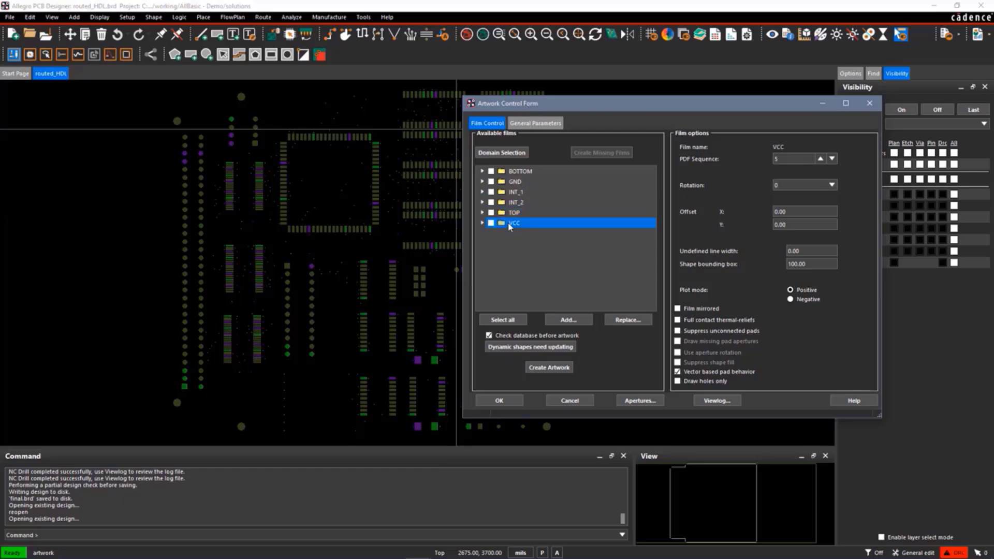
pyautogui.rightClick(510, 226)
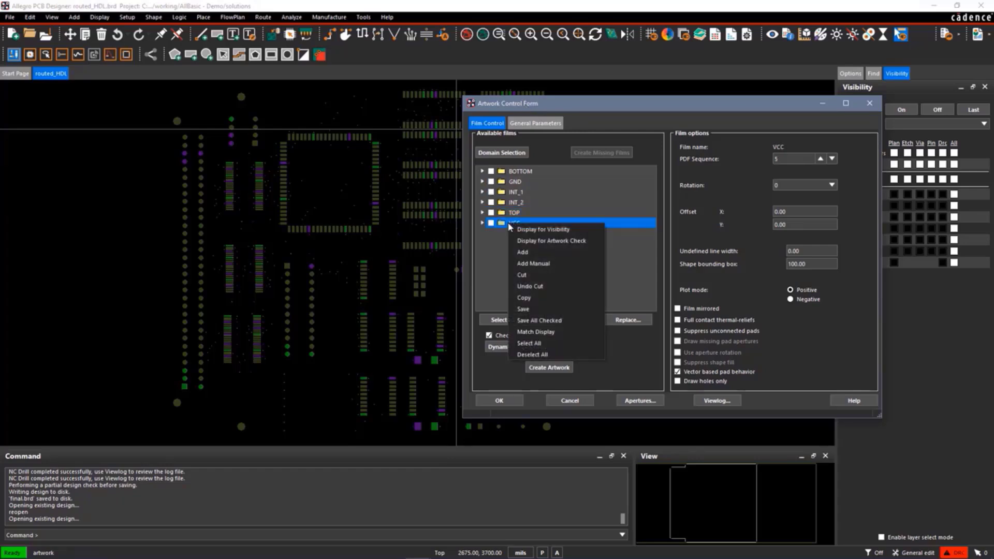
pyautogui.click(541, 255)
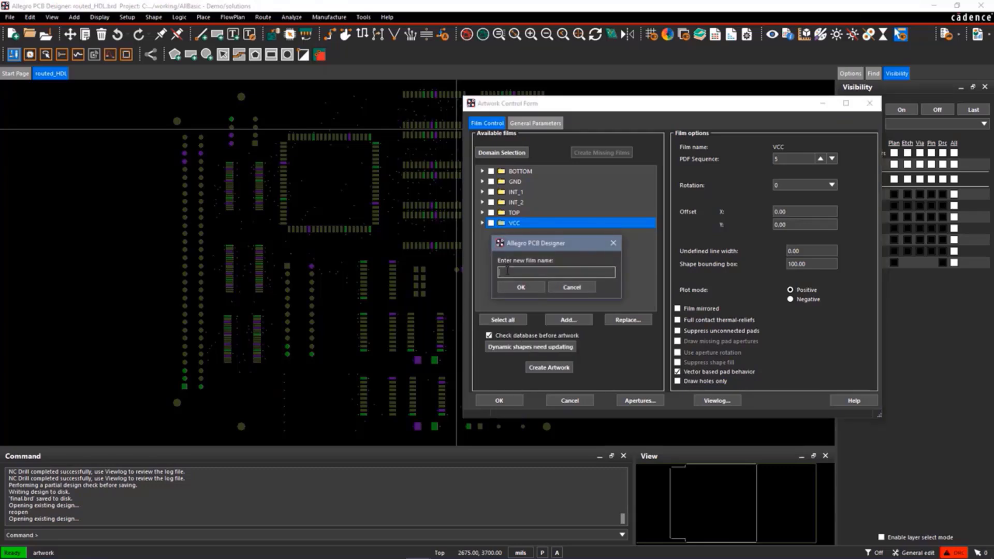
pyautogui.write('TMASK')
pyautogui.click(519, 288)
pyautogui.click(482, 234)
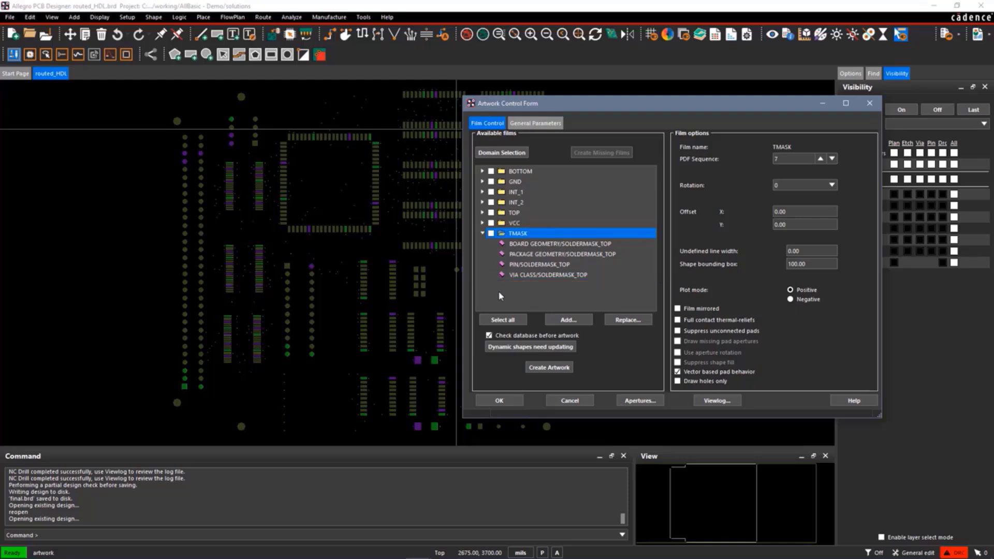
pyautogui.click(484, 234)
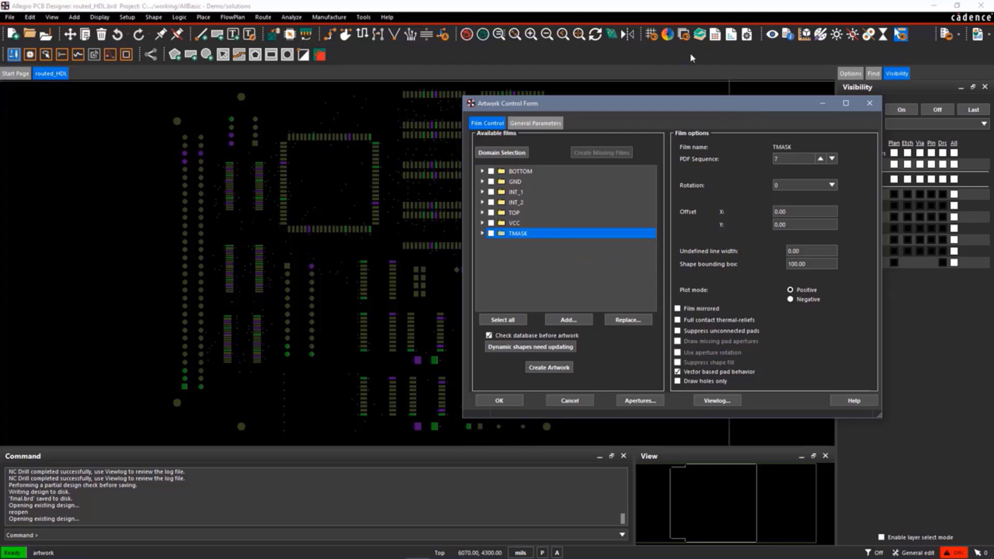
# Switch the visible layers from Soldermask_Top to Soldermask_Bottom for package and board geometry, pins and vias, and apply
pyautogui.click(663, 39)
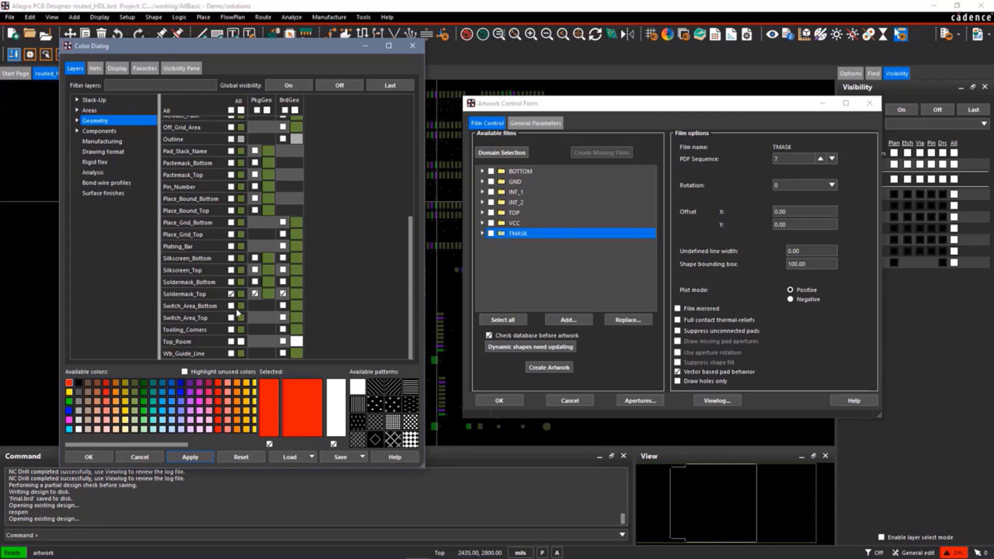
pyautogui.click(231, 294)
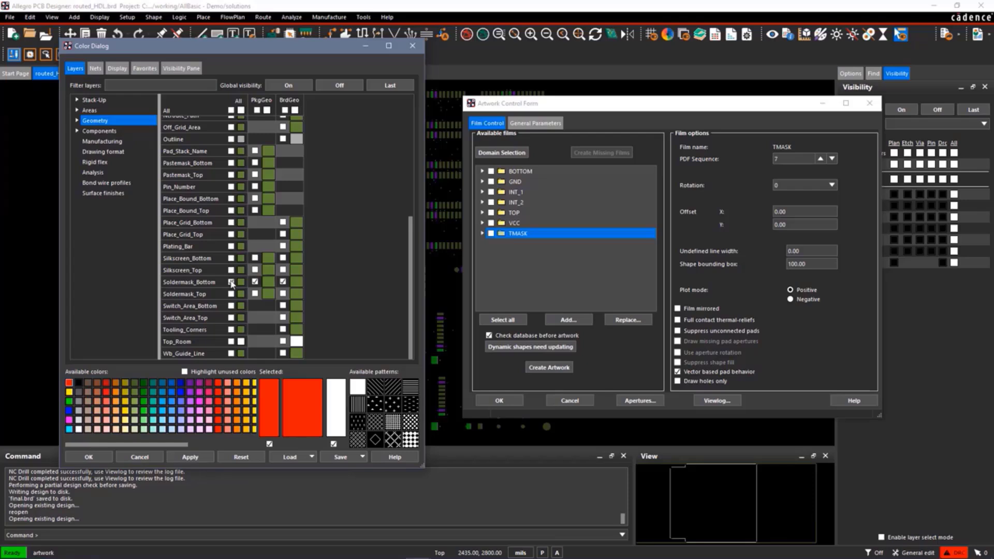
pyautogui.click(98, 102)
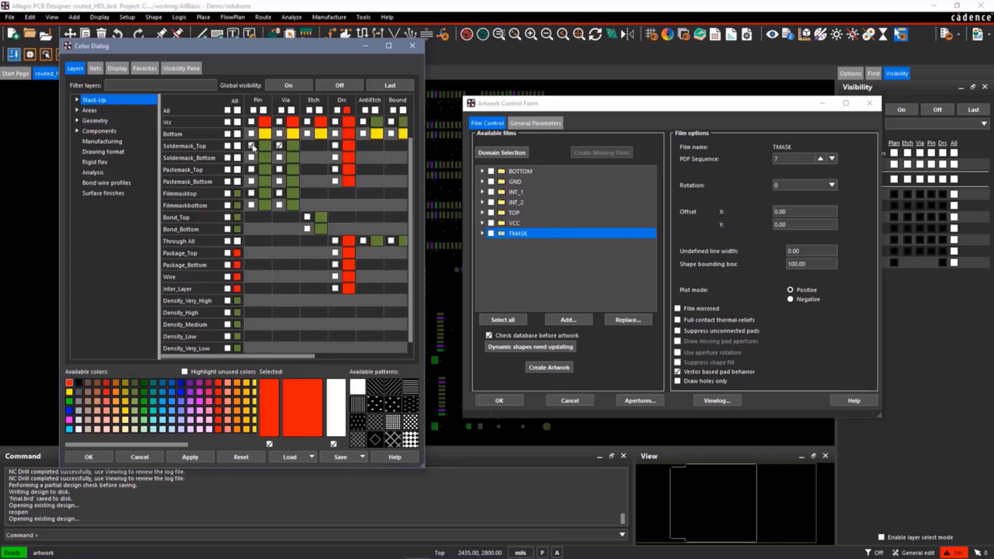
pyautogui.click(251, 146)
pyautogui.click(279, 146)
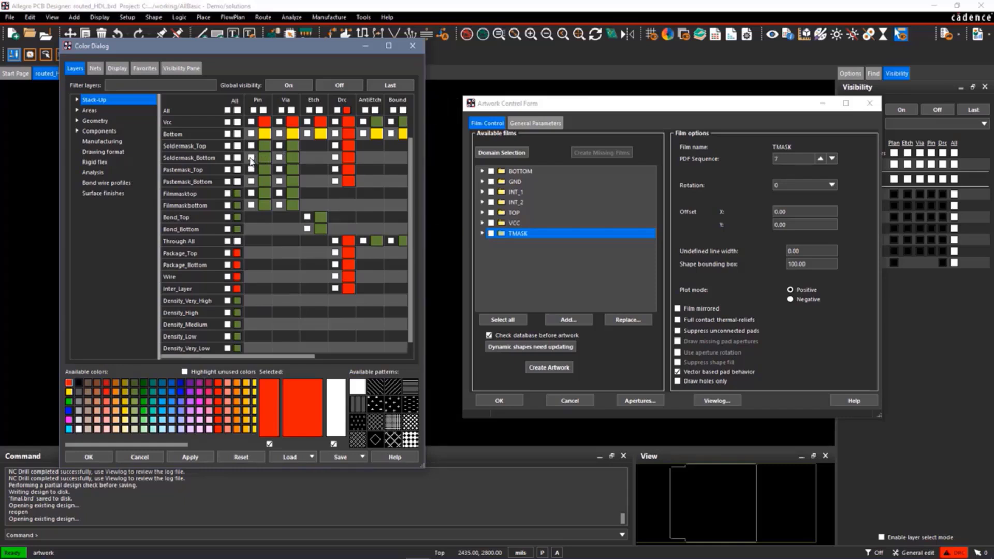
pyautogui.click(252, 158)
pyautogui.click(279, 158)
pyautogui.click(190, 456)
pyautogui.moveTo(232, 50)
pyautogui.mouseDown()
pyautogui.moveTo(686, 121)
pyautogui.moveTo(262, 76)
pyautogui.moveTo(240, 61)
pyautogui.mouseUp()
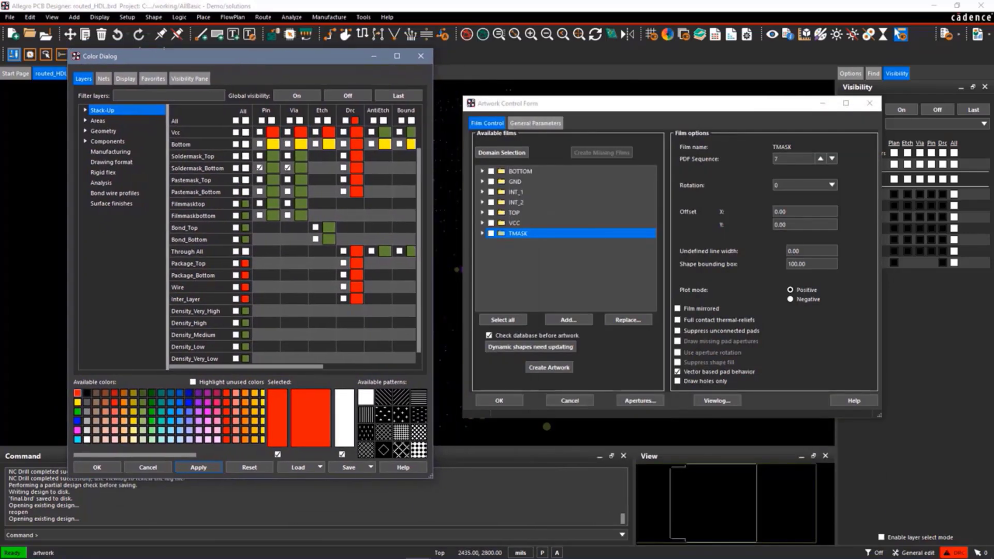
# Add a film named BMASK from the displayed layers, then show the film options of BOTTOM
pyautogui.click(510, 236)
pyautogui.rightClick(510, 235)
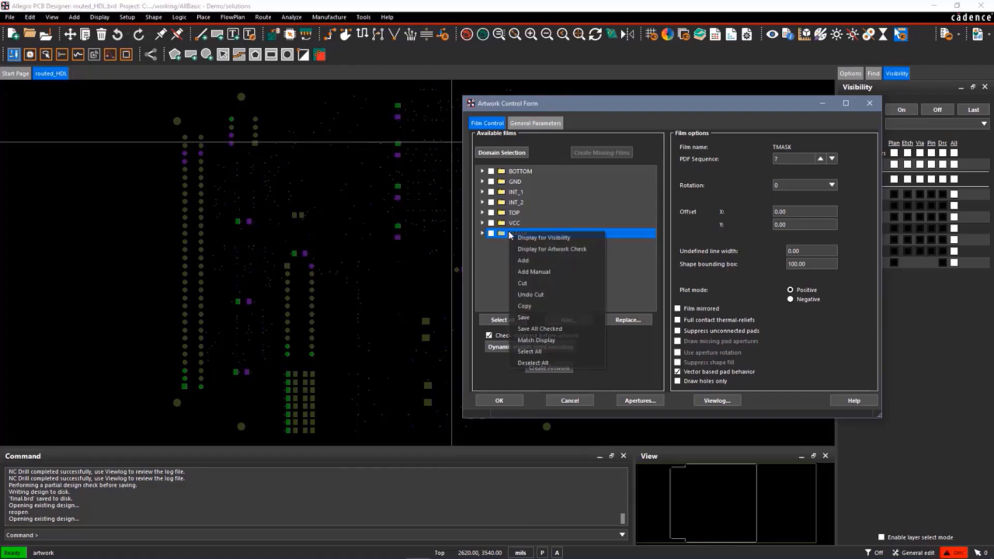
pyautogui.click(526, 262)
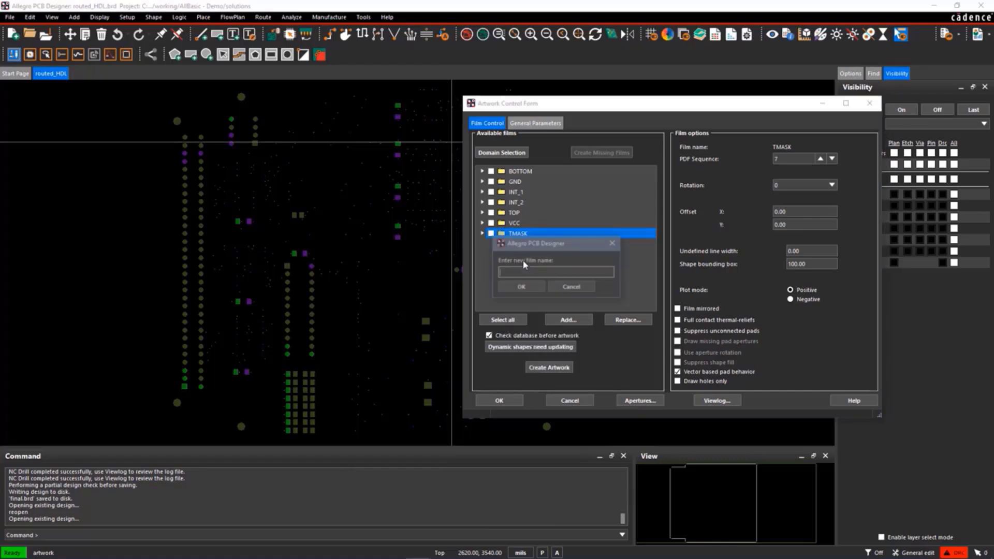
pyautogui.write('BMASK')
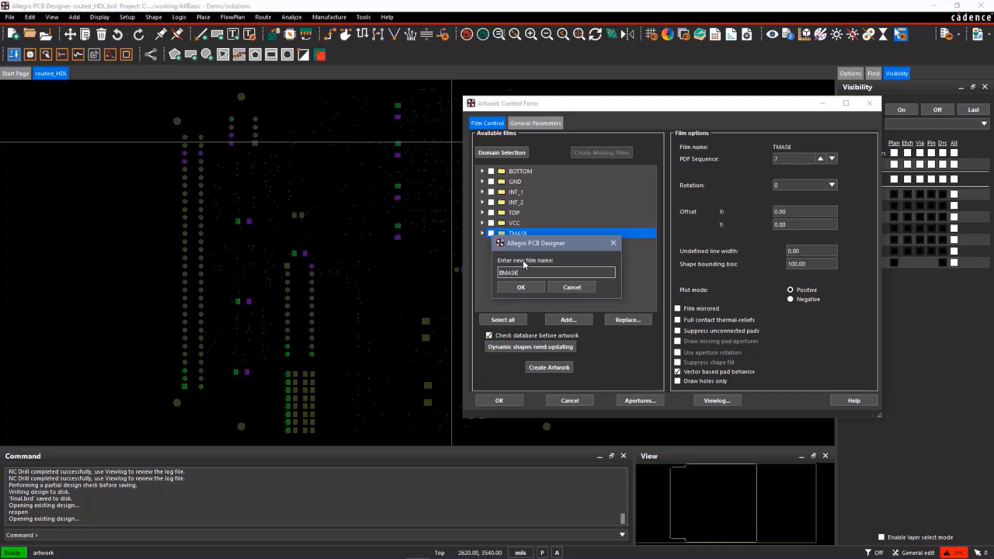
pyautogui.click(517, 288)
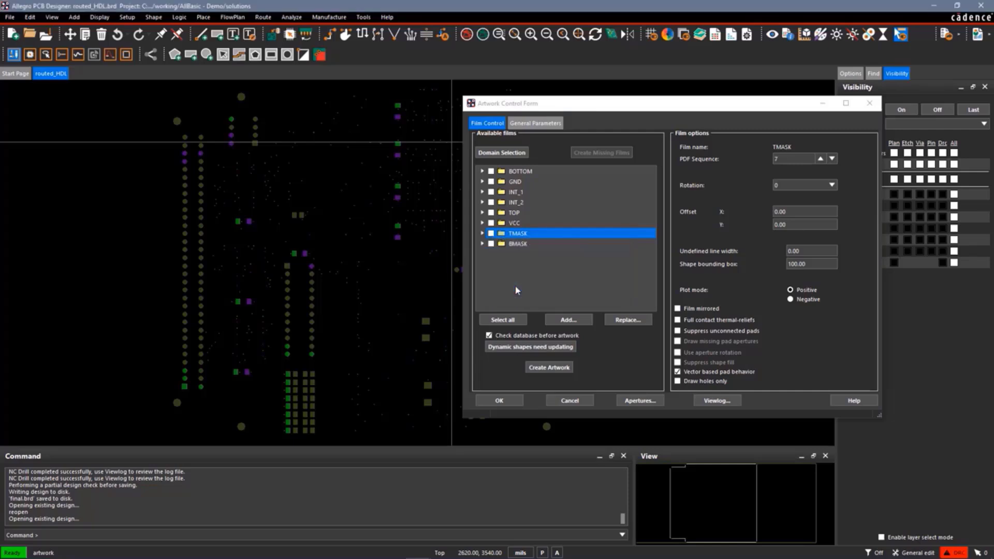
pyautogui.click(521, 173)
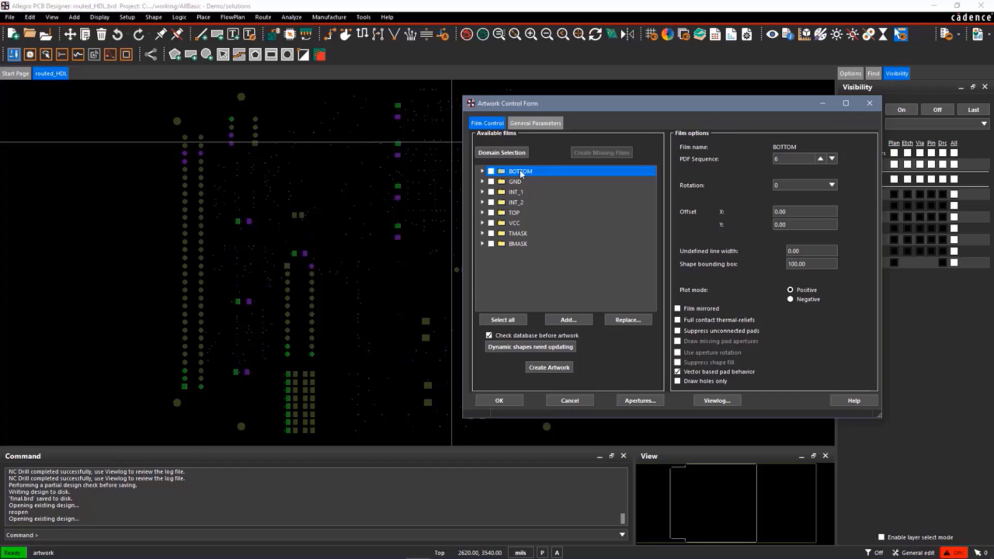
# Select all available films and update the out-of-date dynamic shapes to smooth
pyautogui.moveTo(640, 109); pyautogui.dragTo(433, 109)
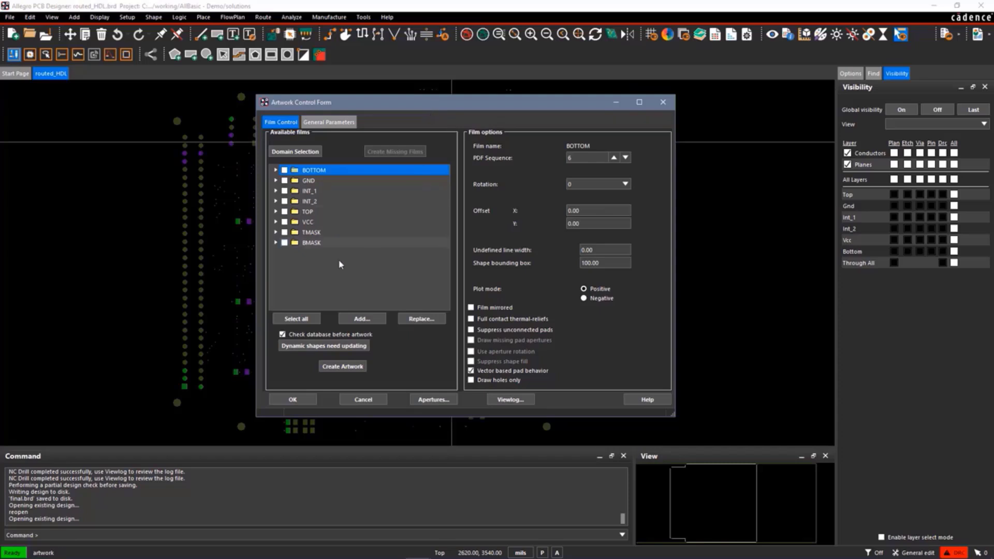
pyautogui.click(299, 318)
pyautogui.click(328, 347)
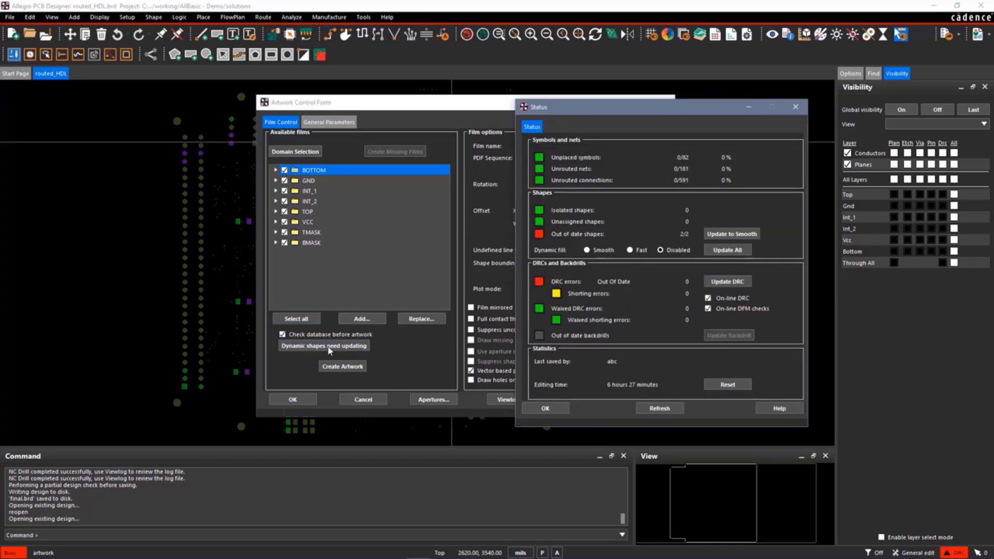
pyautogui.click(730, 235)
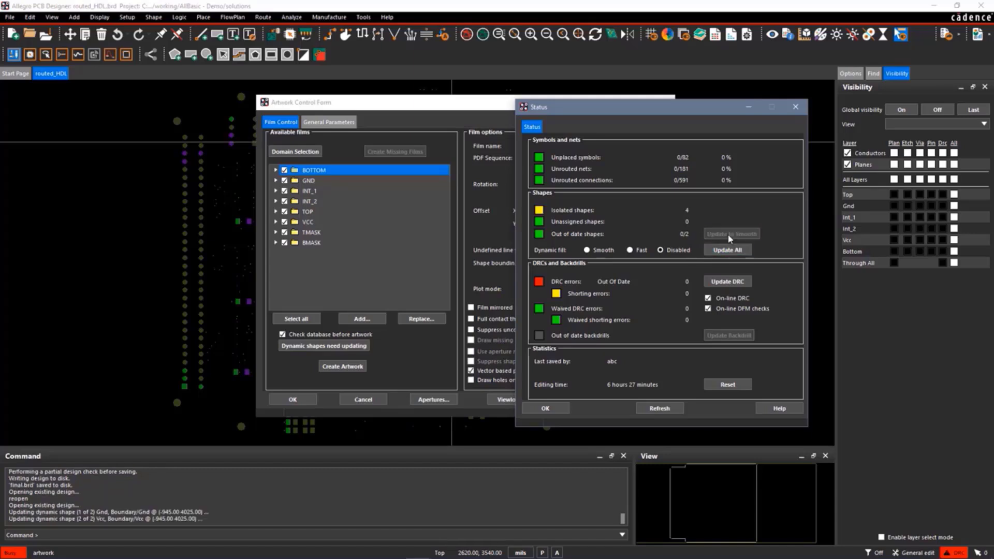
pyautogui.click(546, 408)
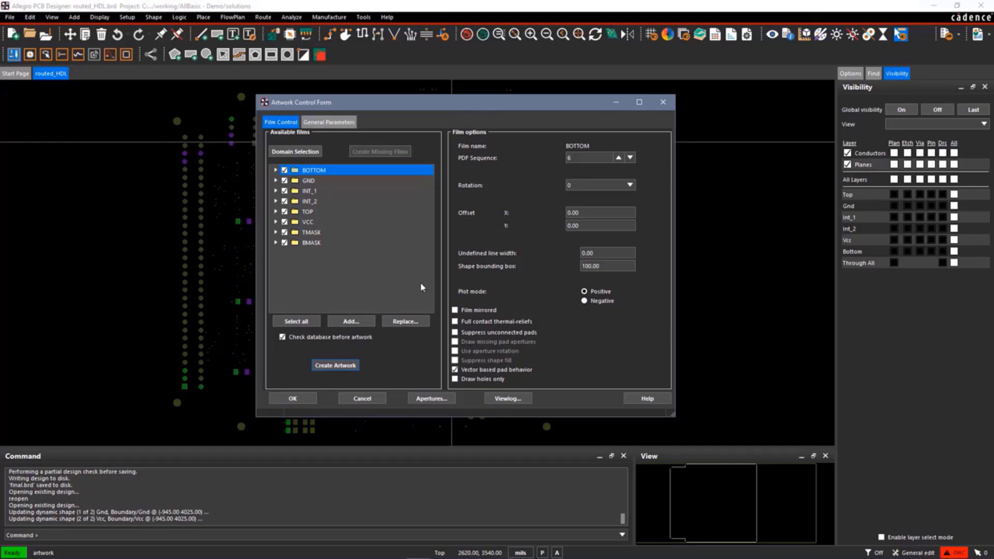
# Create the artwork for the selected films, review the TOP and GND entries in the photoplot log, and accept the artwork settings
pyautogui.click(340, 366)
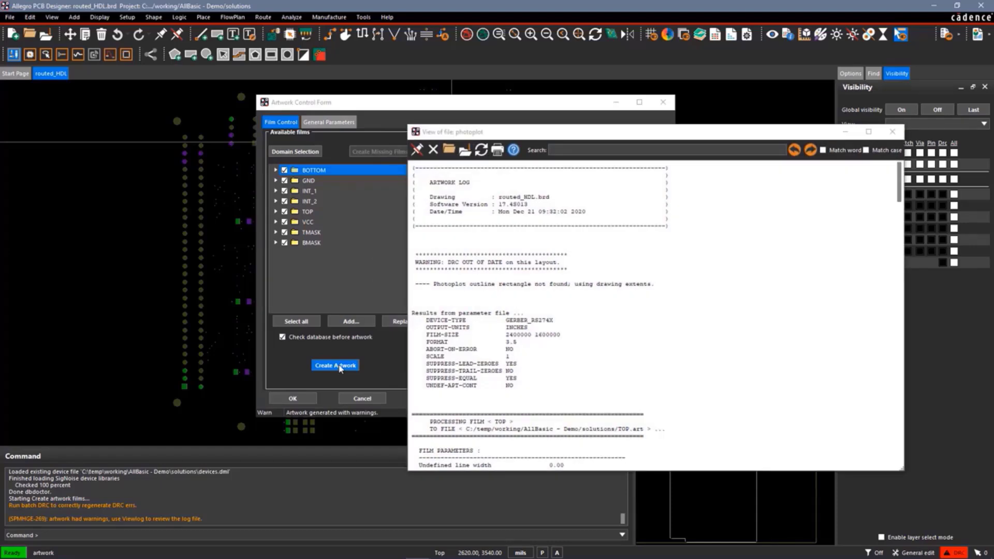
pyautogui.moveTo(629, 137); pyautogui.dragTo(691, 193)
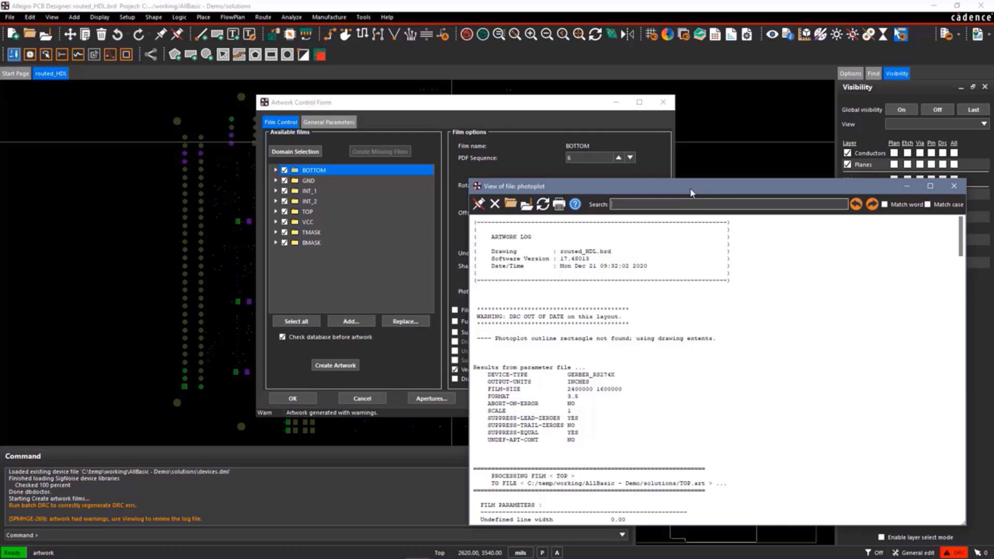
pyautogui.moveTo(691, 193); pyautogui.dragTo(460, 138)
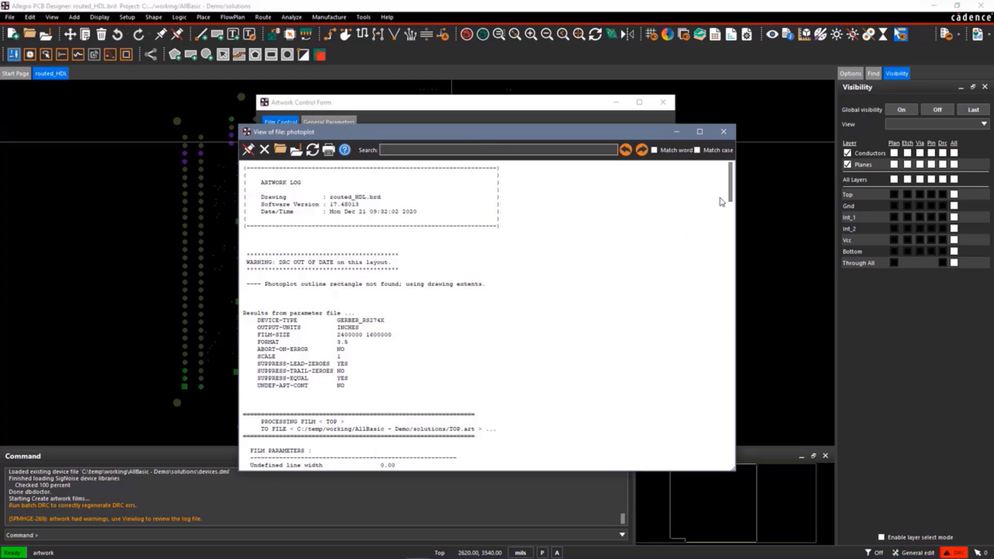
pyautogui.moveTo(730, 196); pyautogui.dragTo(731, 257)
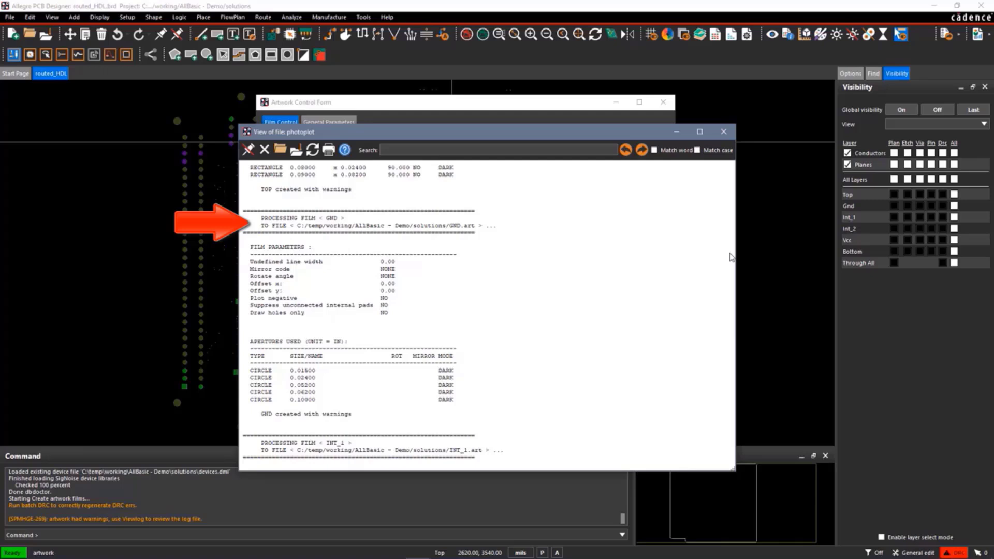
pyautogui.scroll(10, 730, 253)
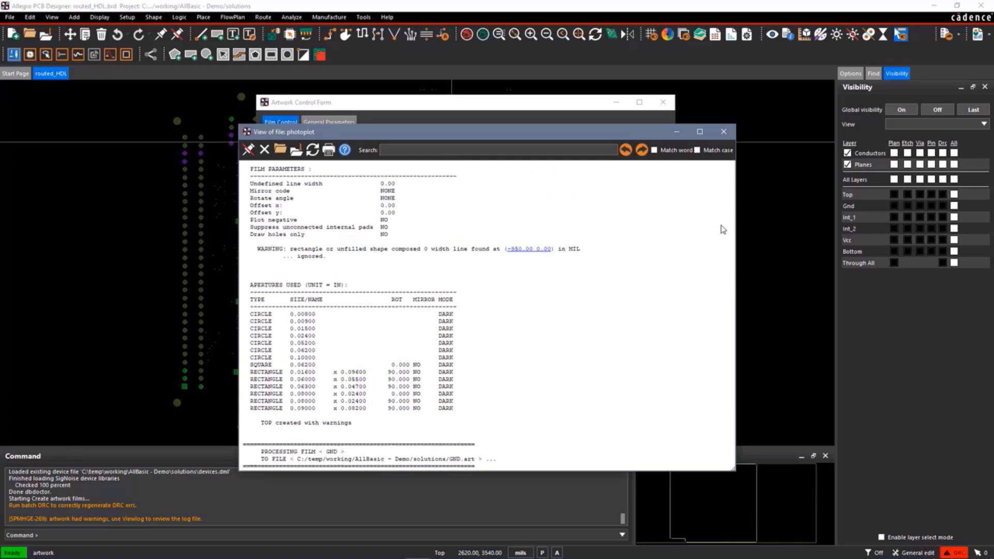
pyautogui.scroll(3, 723, 230)
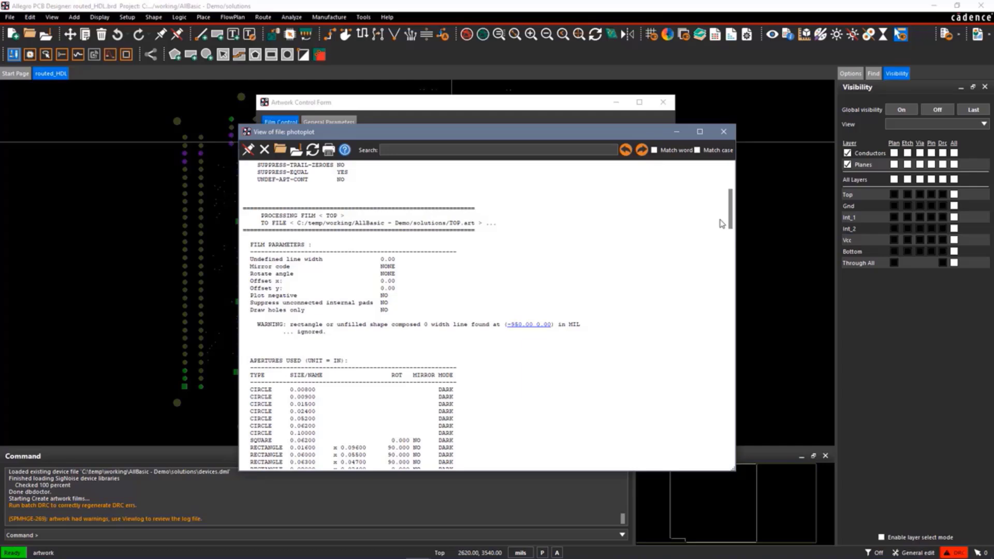
pyautogui.click(723, 131)
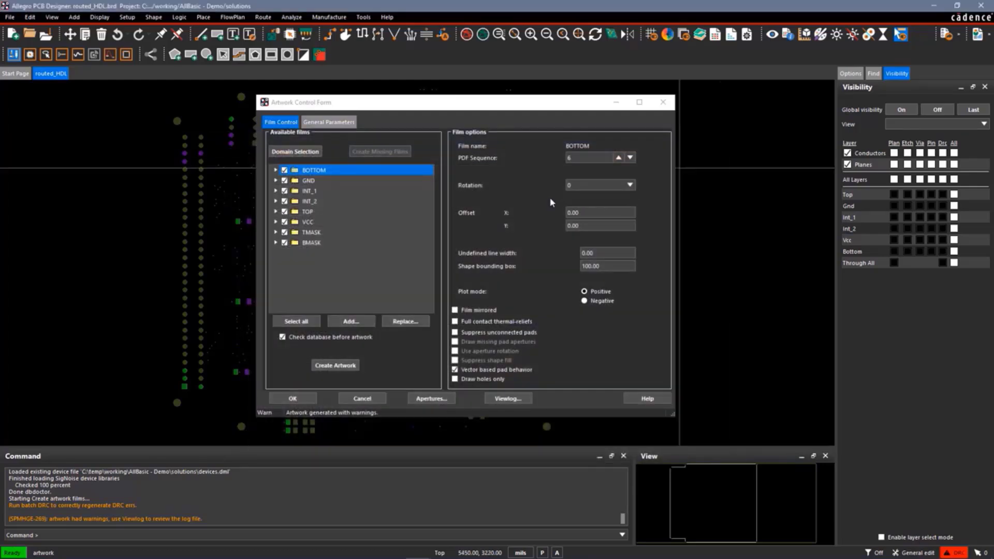
pyautogui.click(306, 399)
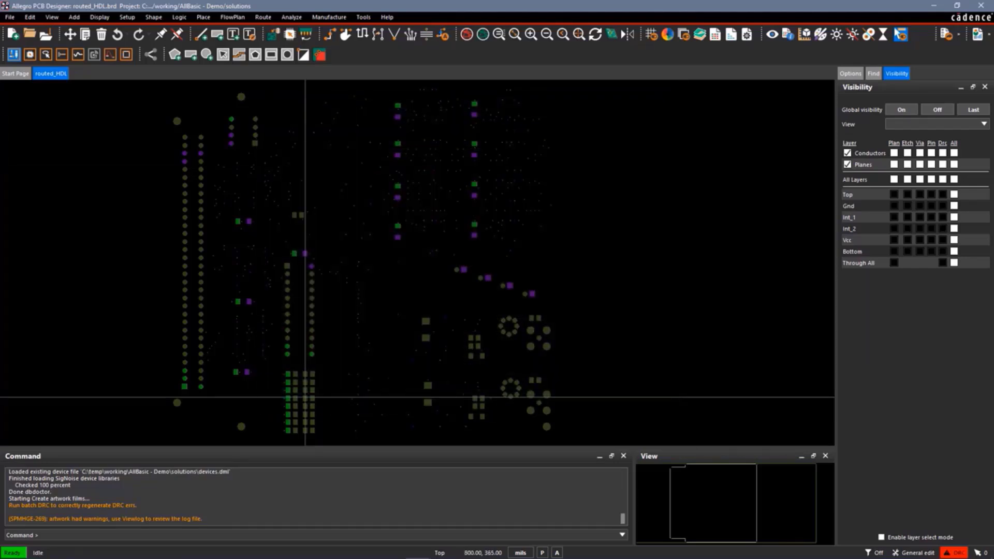
# Save the routed_HDL board and create a new board drawing named berber_in
pyautogui.click(15, 35)
pyautogui.click(471, 299)
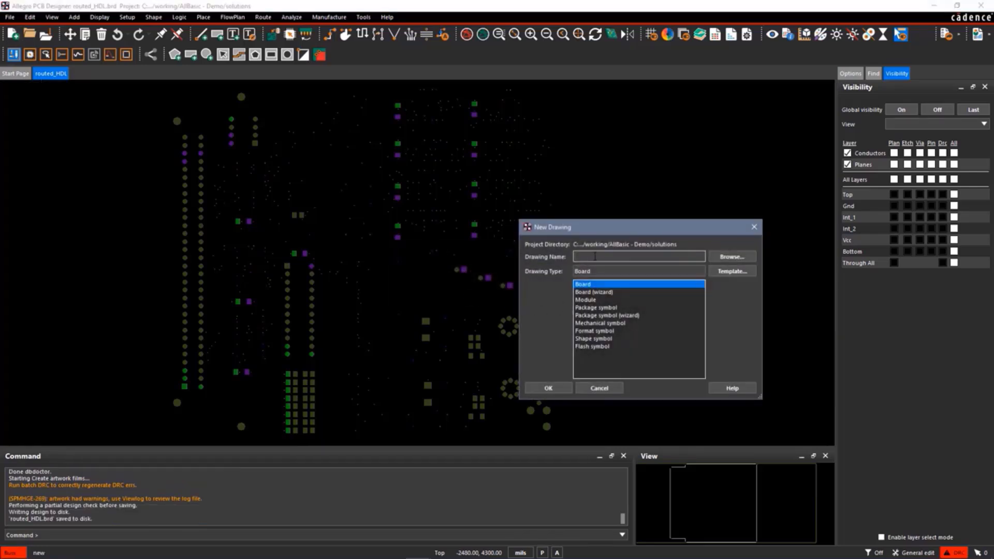
pyautogui.write('test')
pyautogui.press('BackSpace')
pyautogui.press('BackSpace')
pyautogui.press('BackSpace')
pyautogui.press('BackSpace')
pyautogui.write('berber')
pyautogui.click(548, 388)
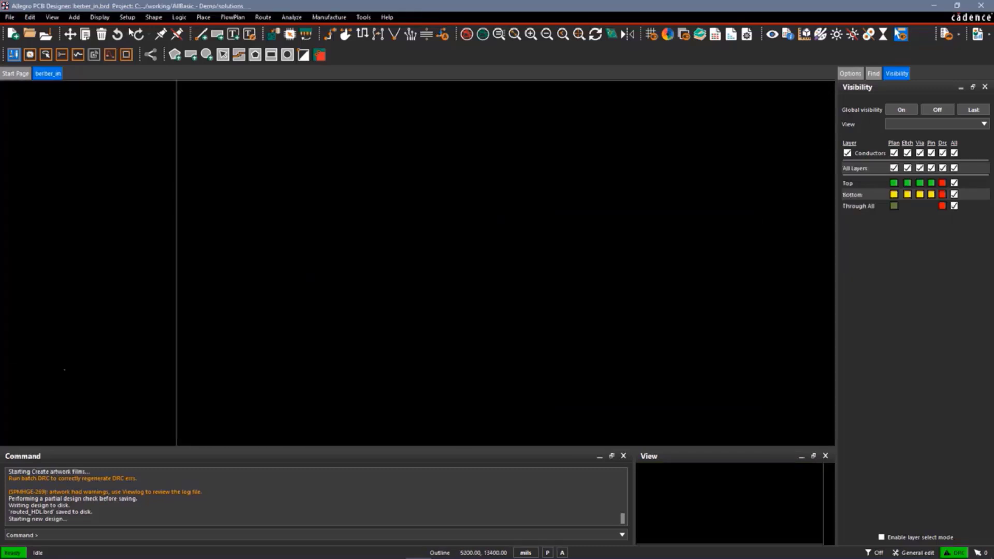
# Define a new subclass named ARTWORK in the MANUFACTURING class
pyautogui.click(127, 17)
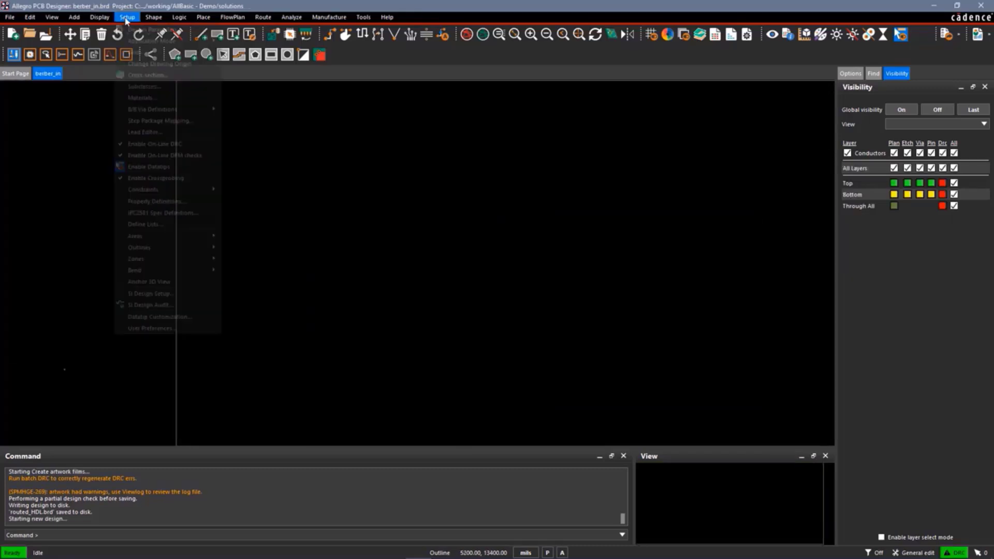
pyautogui.click(147, 87)
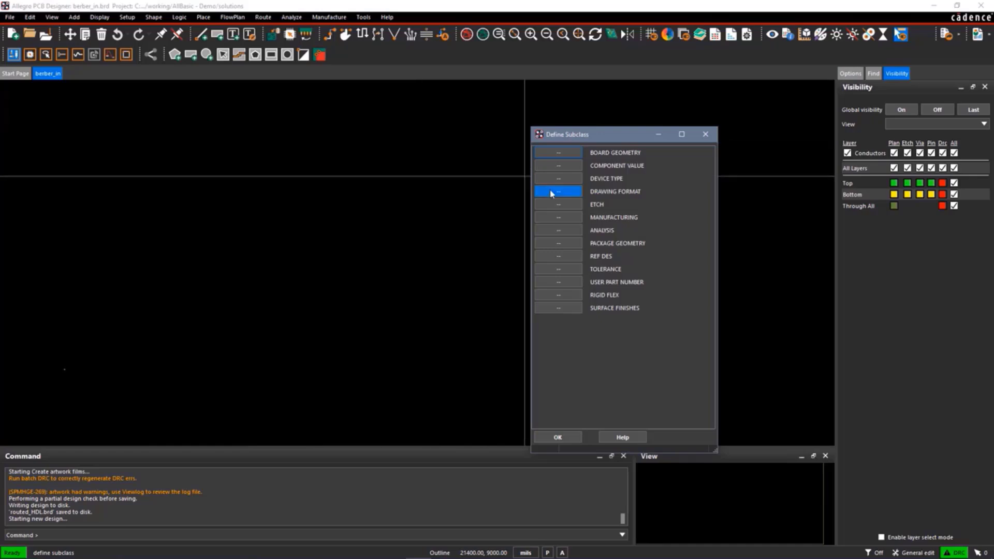
pyautogui.click(550, 220)
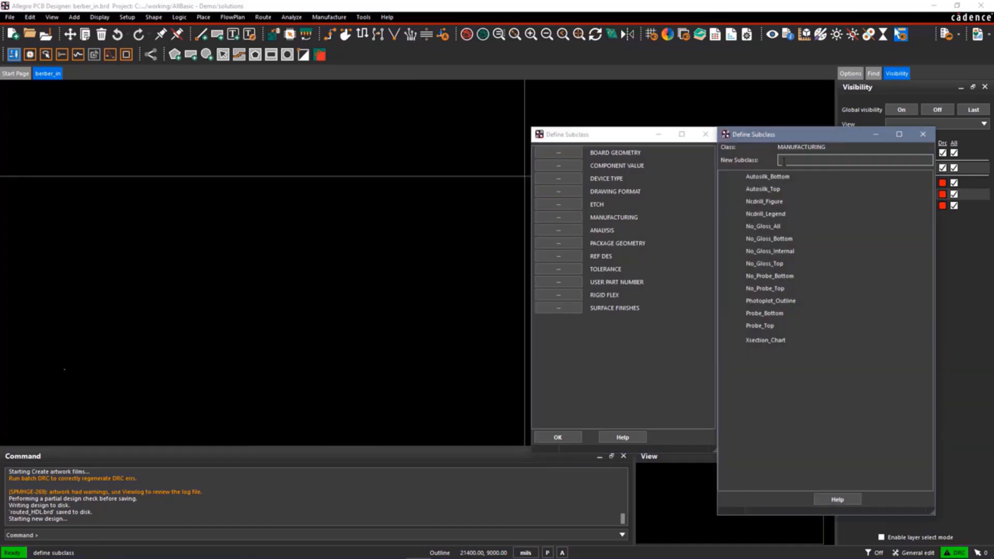
pyautogui.write('ARTWORK')
pyautogui.click(558, 438)
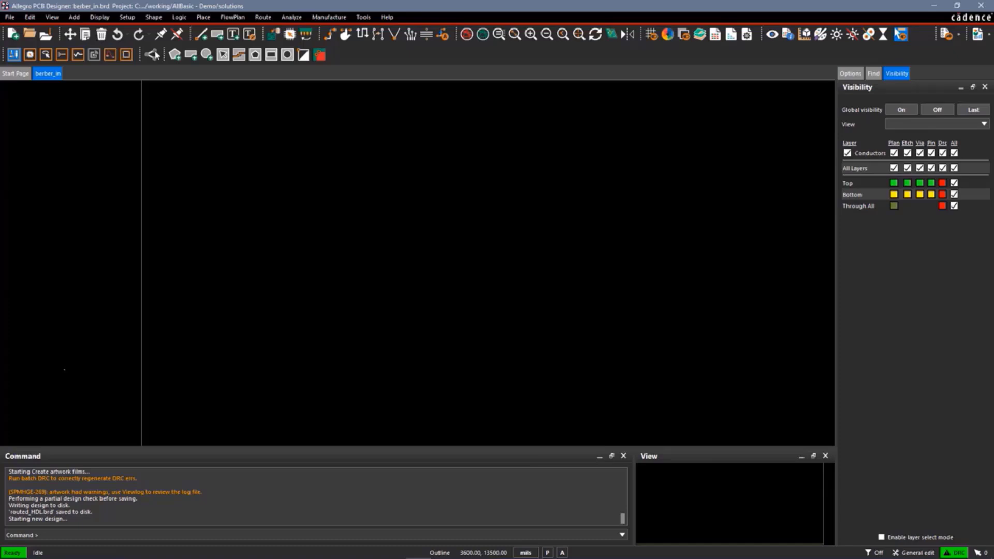
# Start an artwork import and choose TOP.art from the solutions folder as the photoplot file
pyautogui.click(10, 17)
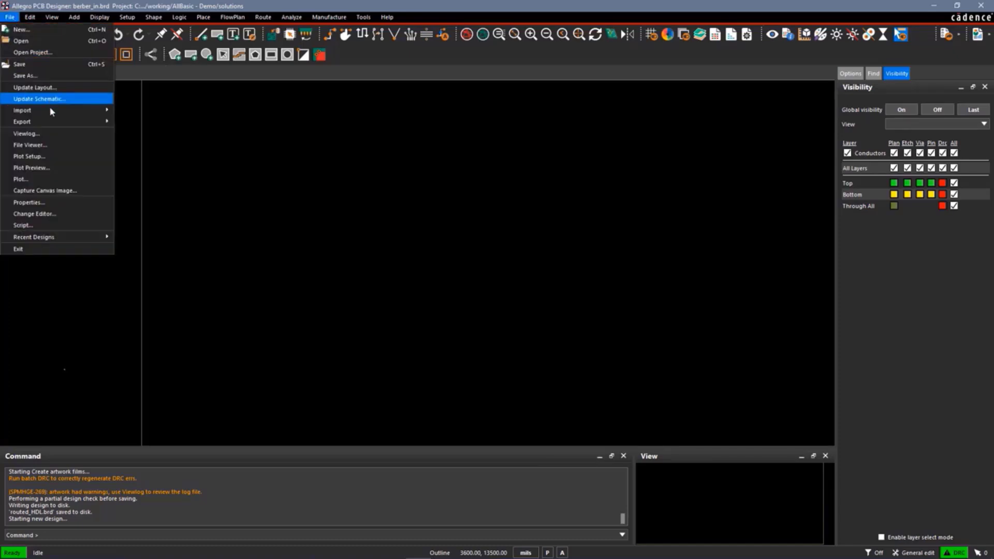
pyautogui.moveTo(51, 111)
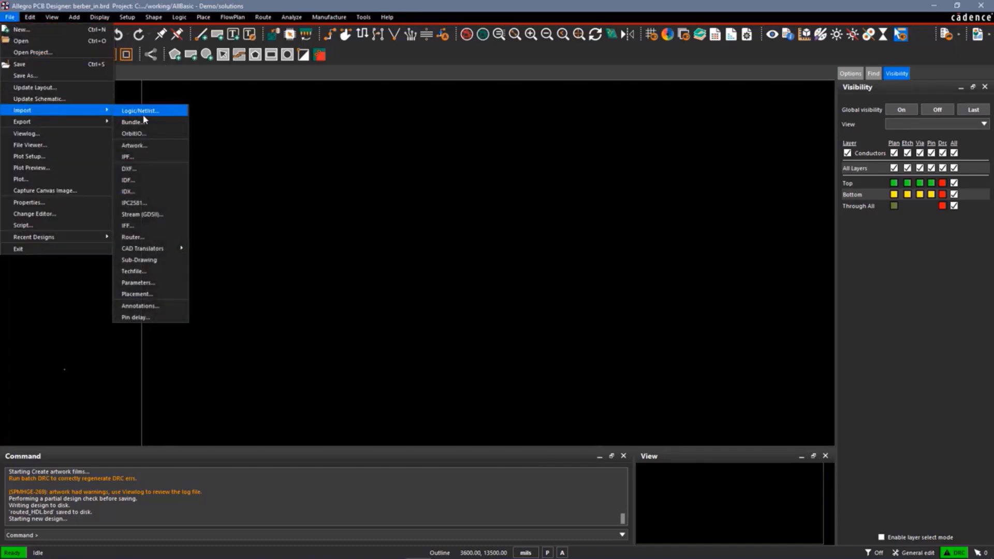
pyautogui.click(141, 146)
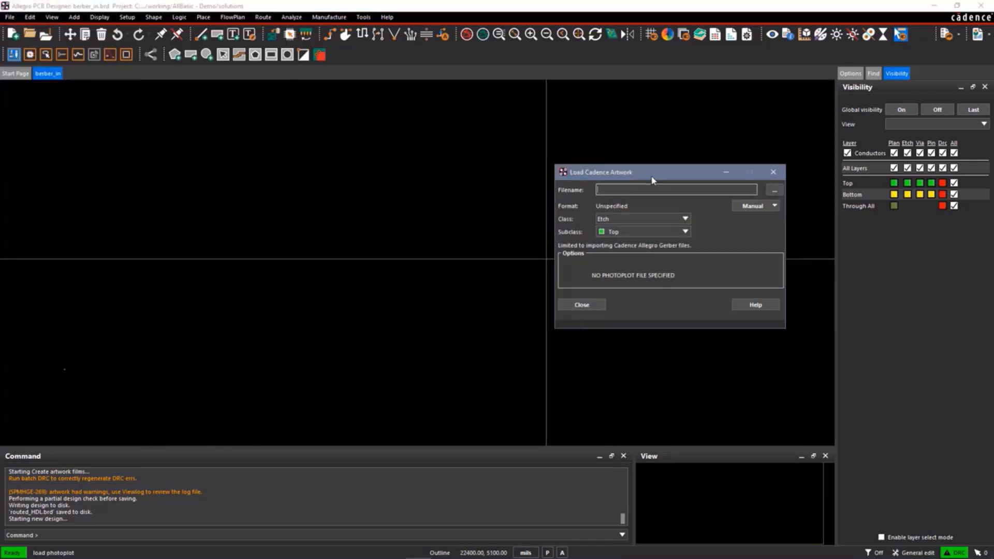
pyautogui.moveTo(652, 180); pyautogui.dragTo(520, 149)
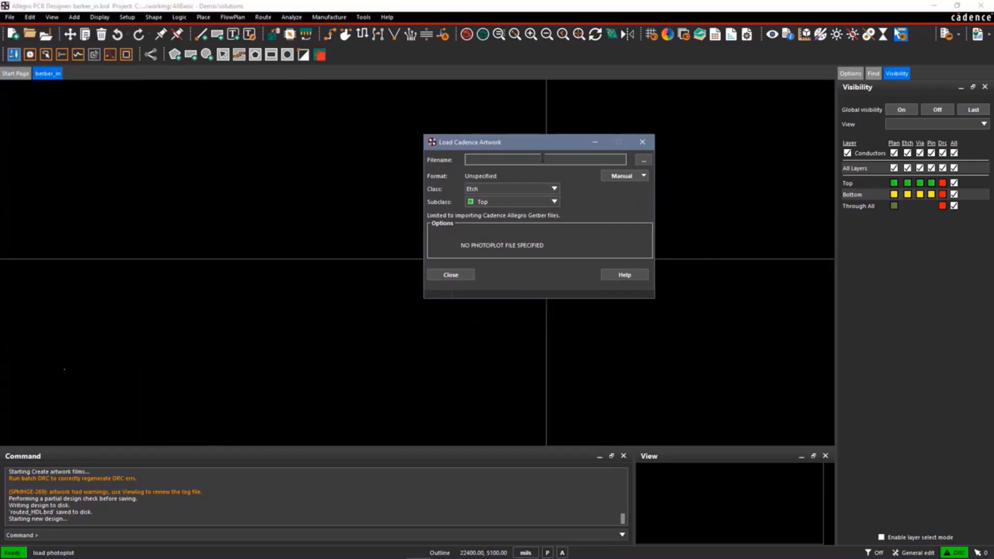
pyautogui.click(642, 161)
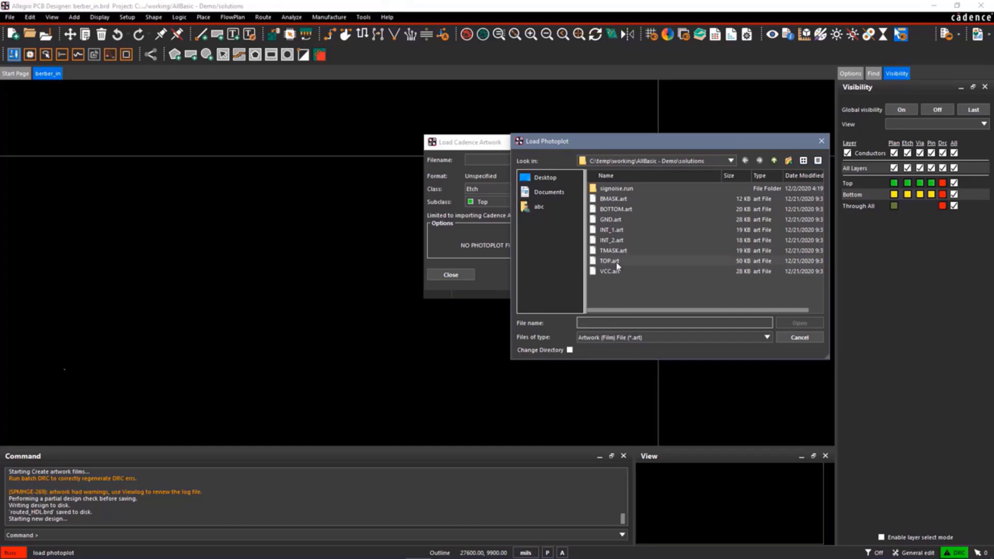
pyautogui.click(611, 261)
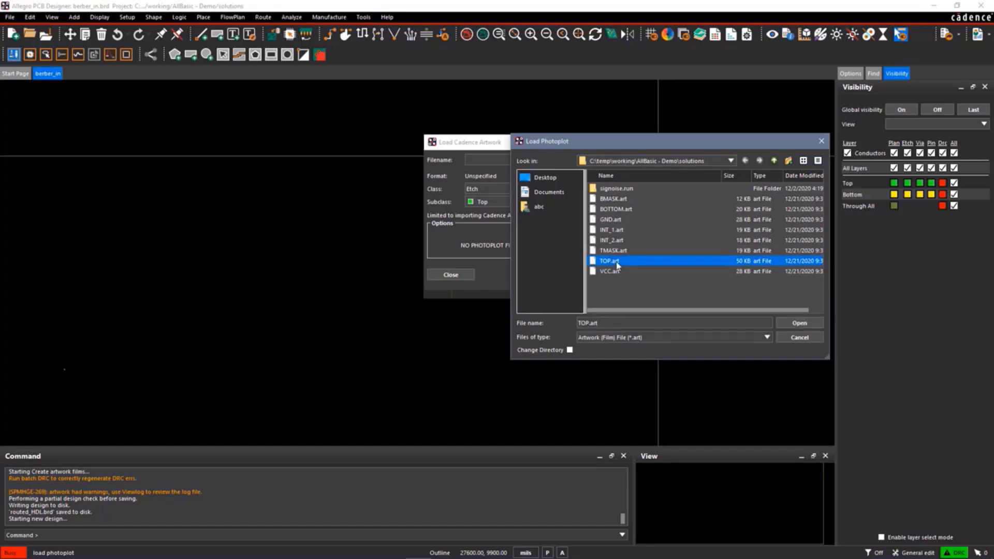
pyautogui.click(784, 323)
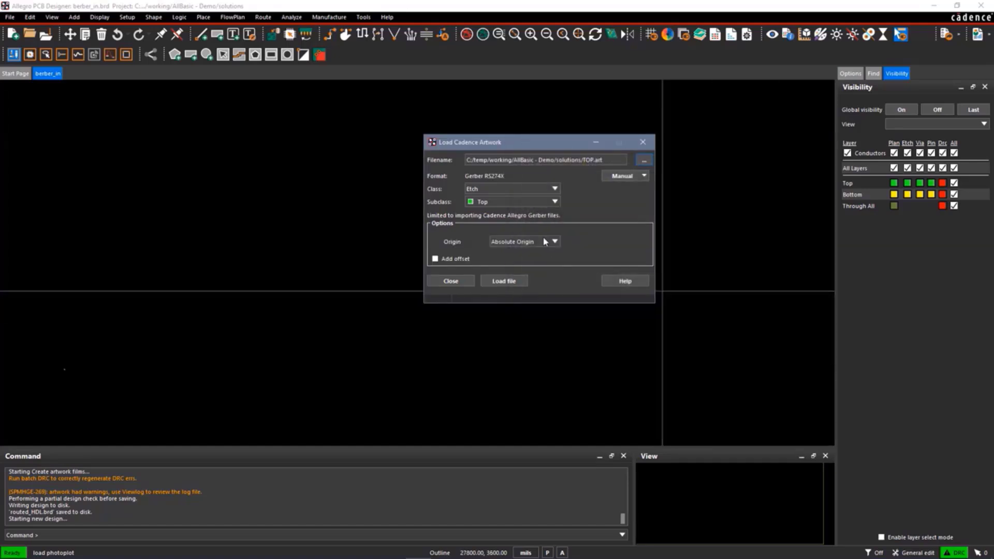
# Load the TOP.art file onto class Manufacturing, subclass Artwork, placing the image at about 2400, 6200 mils
pyautogui.click(528, 191)
pyautogui.click(517, 218)
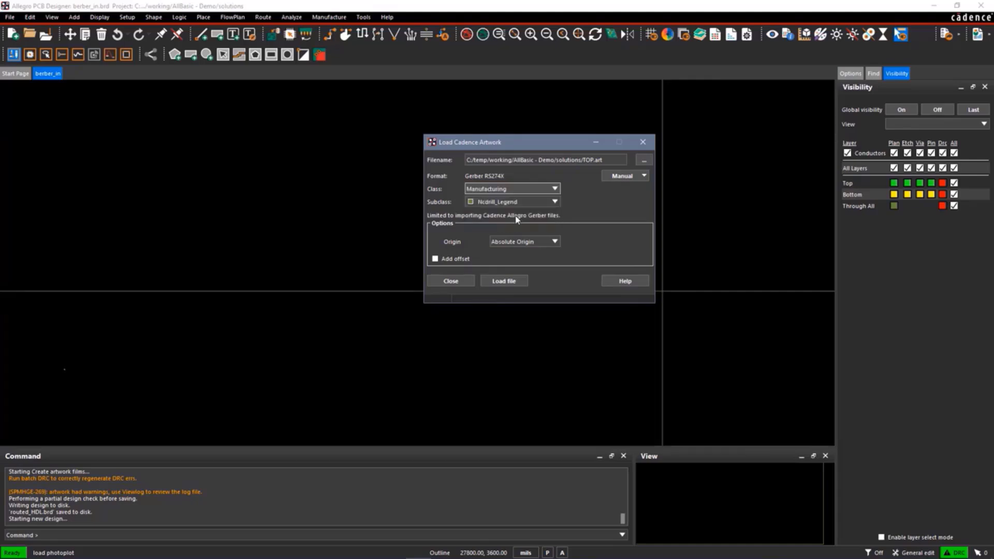
pyautogui.click(519, 204)
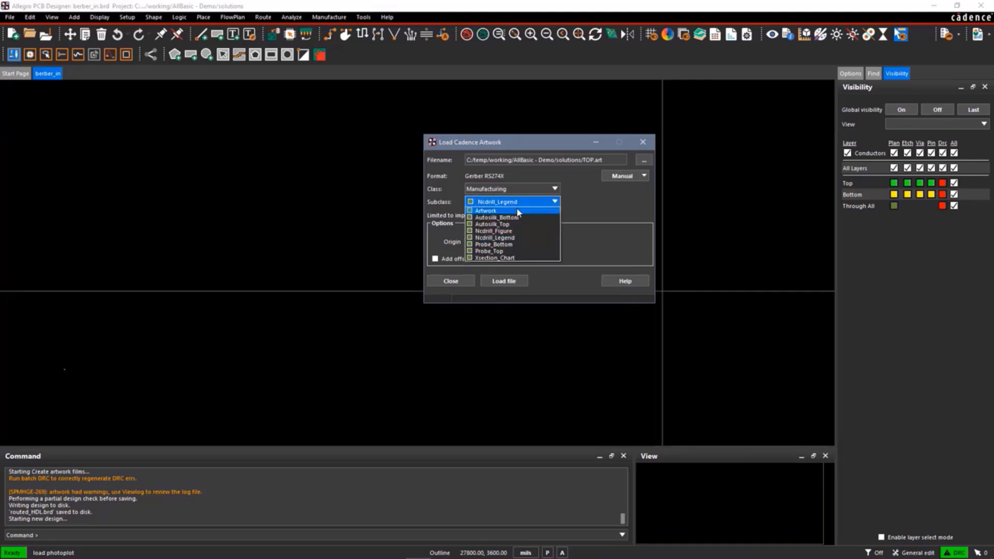
pyautogui.click(518, 212)
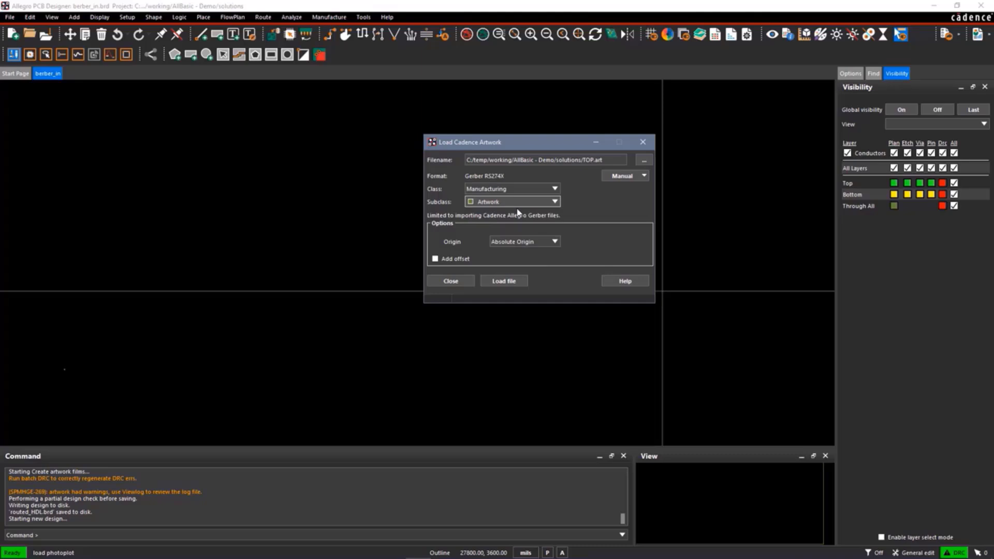
pyautogui.click(500, 280)
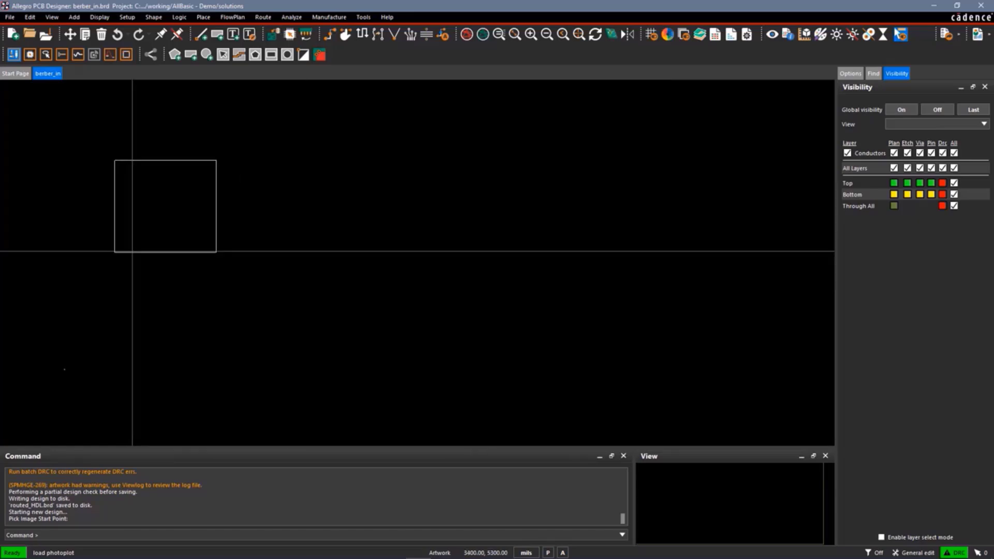
pyautogui.click(116, 236)
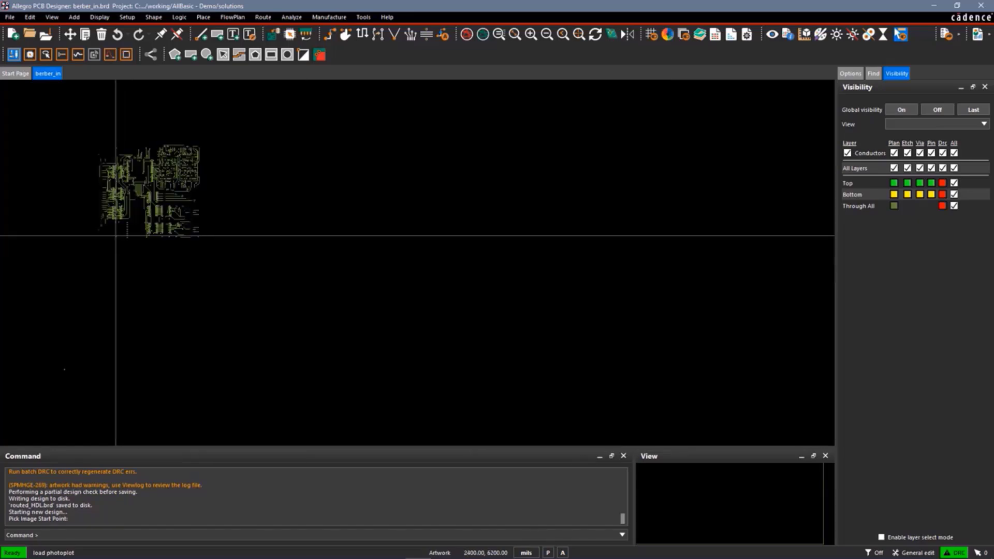
pyautogui.click(451, 279)
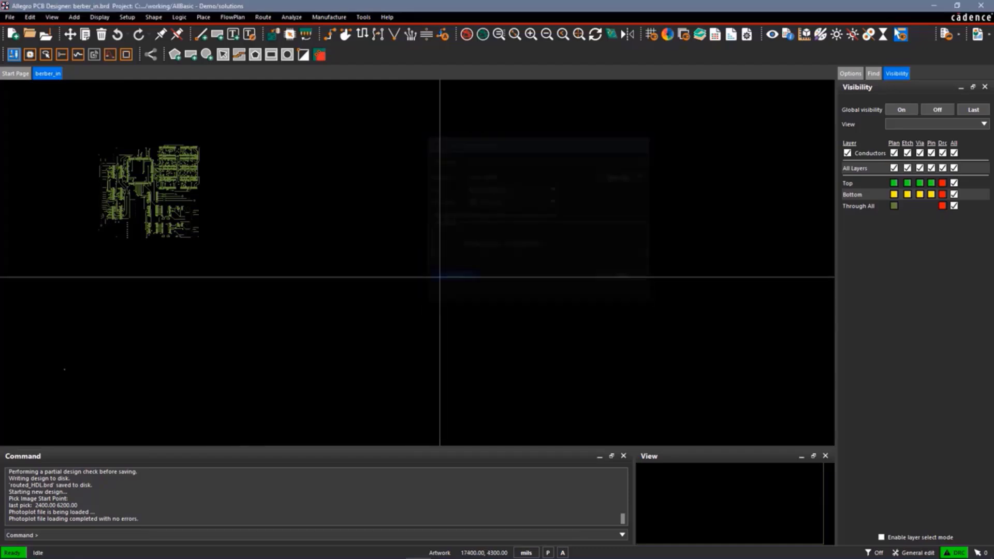
# Zoom in on a window around the imported TOP artwork to inspect its traces and pads
pyautogui.click(495, 36)
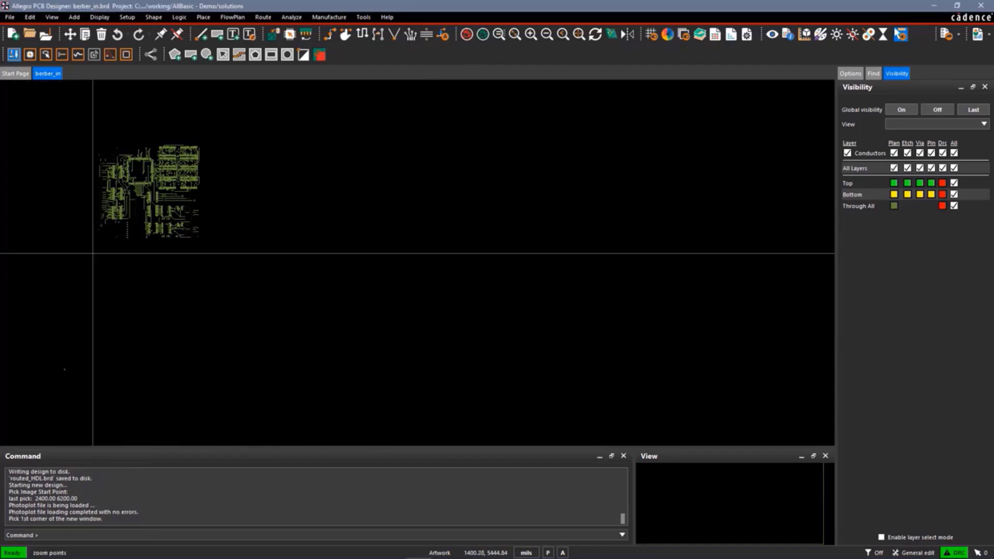
pyautogui.click(76, 265)
pyautogui.click(171, 130)
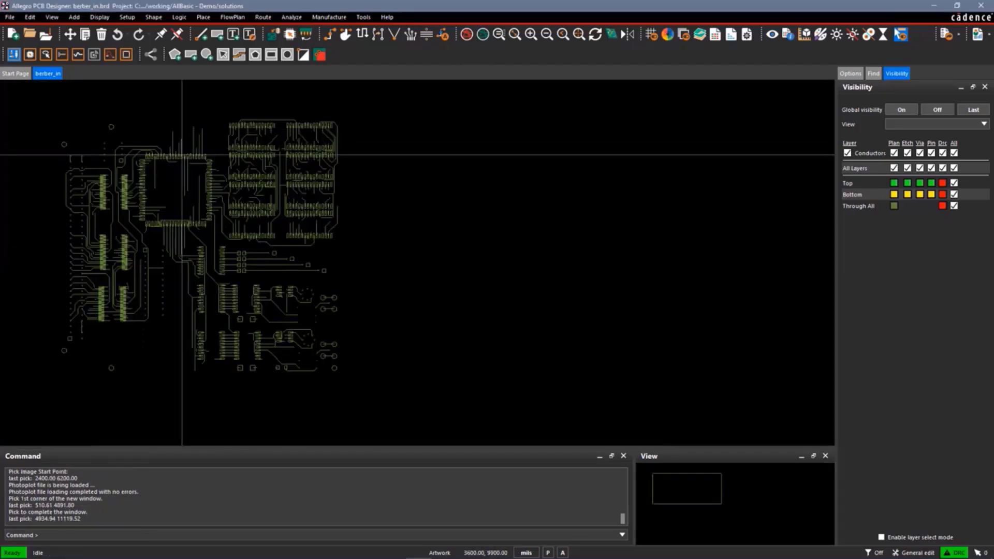